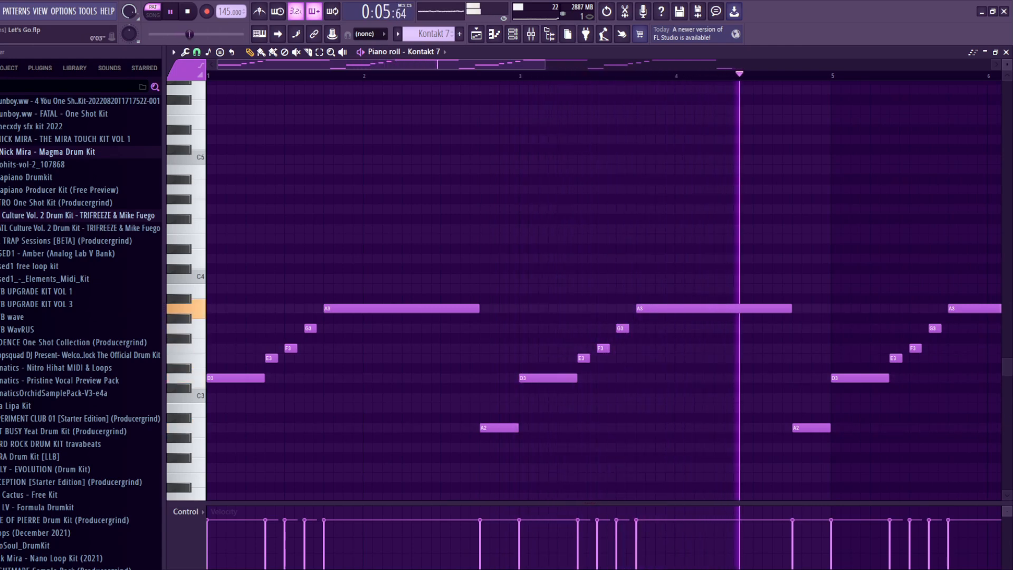
- Stop the Piano roll playback and play the arrangement in the Playlist from the beginning
key("space")
key("F5")
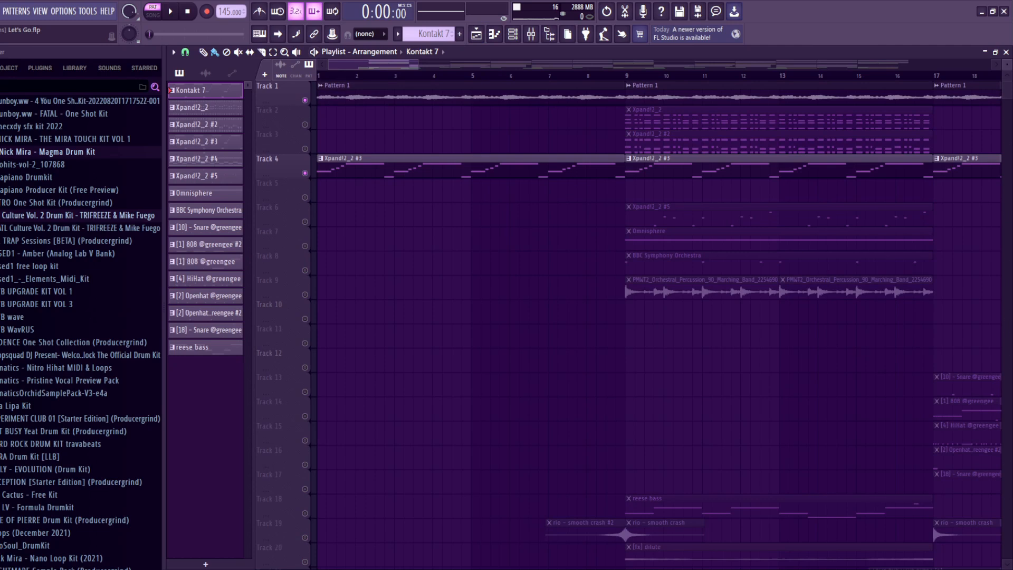
key("space")
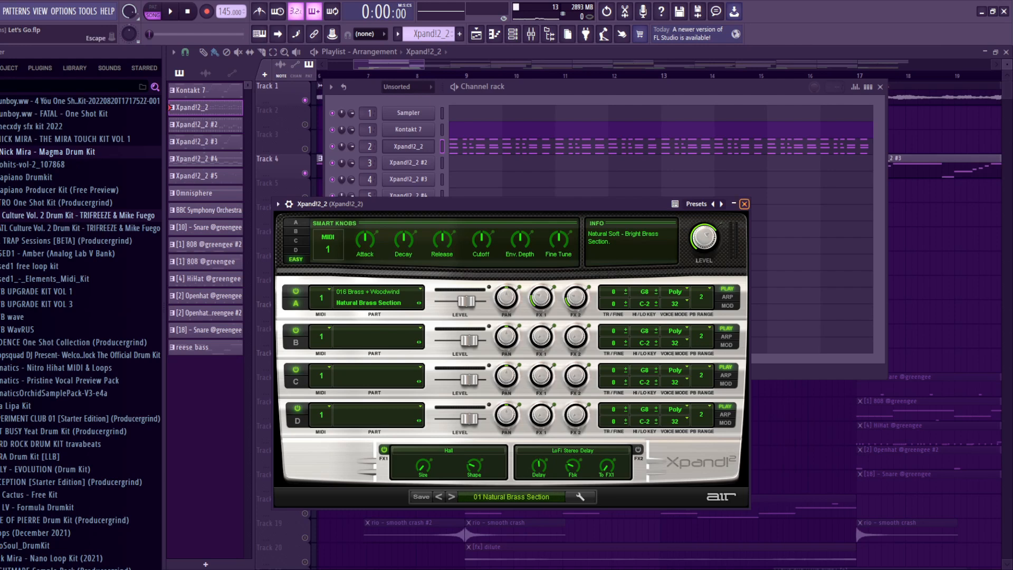
- Close the Xpand!2_2 brass instrument, open its chord notes in the Piano roll and listen to them
left_click(743, 203)
left_click(665, 148)
key("space")
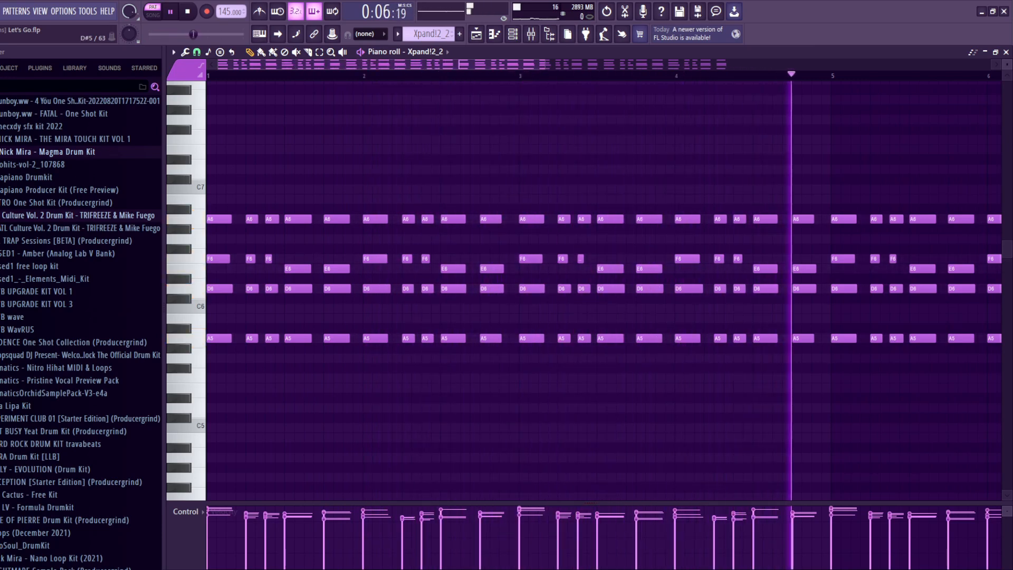
key("space")
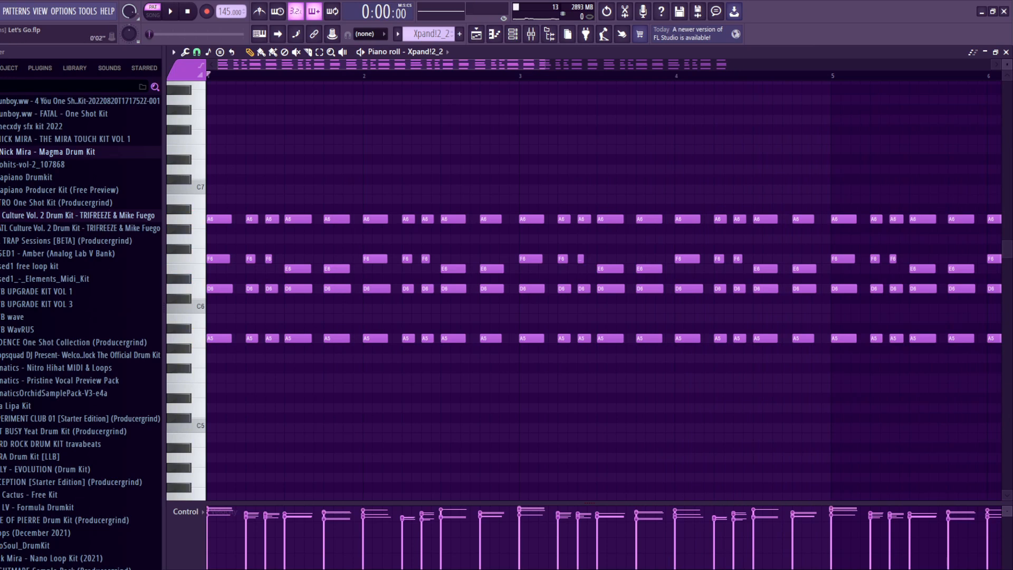
- Select the first bar of brass chords, clear the selection, and examine the movement from F6 to E6
left_click_drag(211, 279, 367, 279)
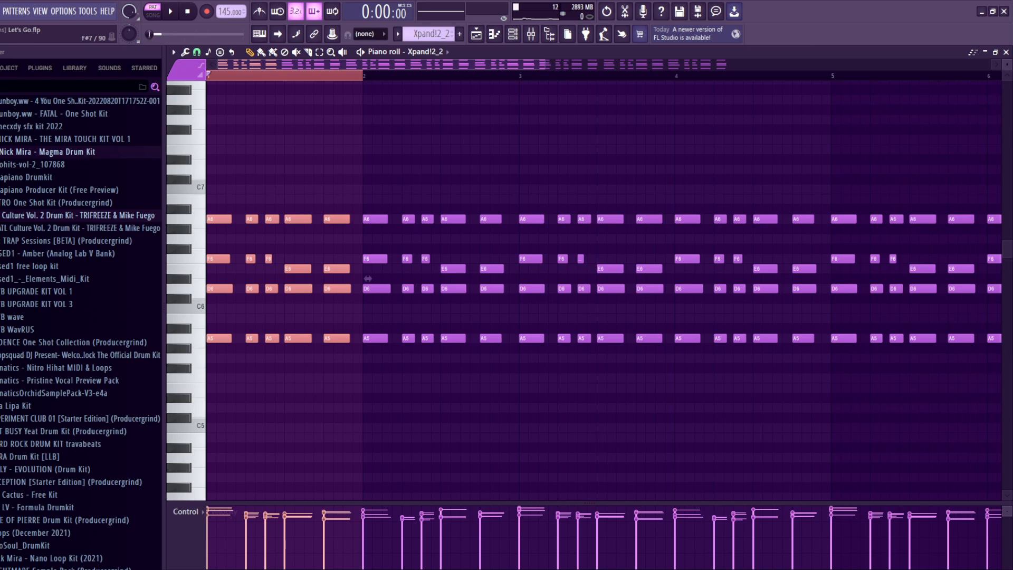
key("ctrl+d")
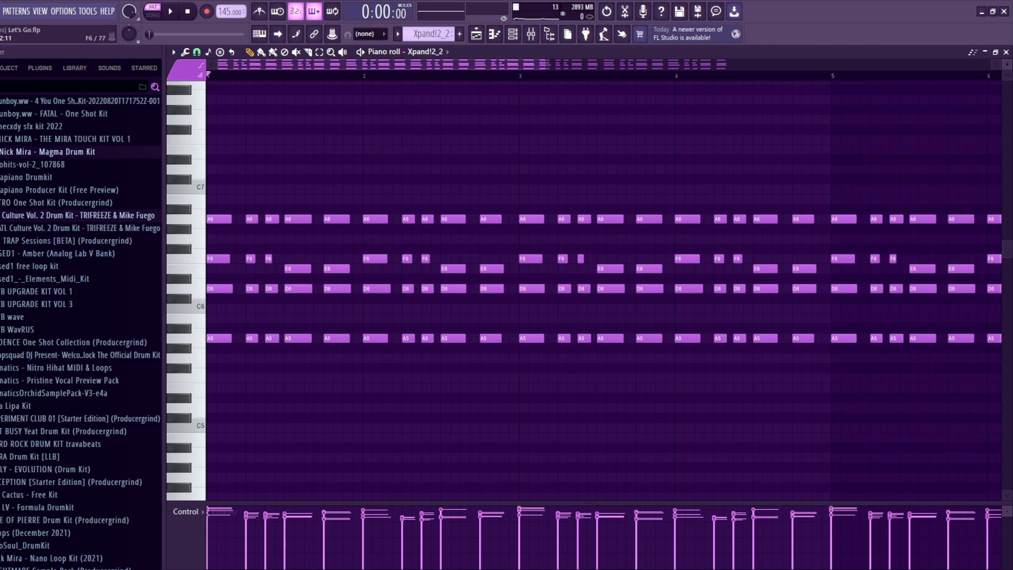
left_click_drag(249, 262, 347, 272)
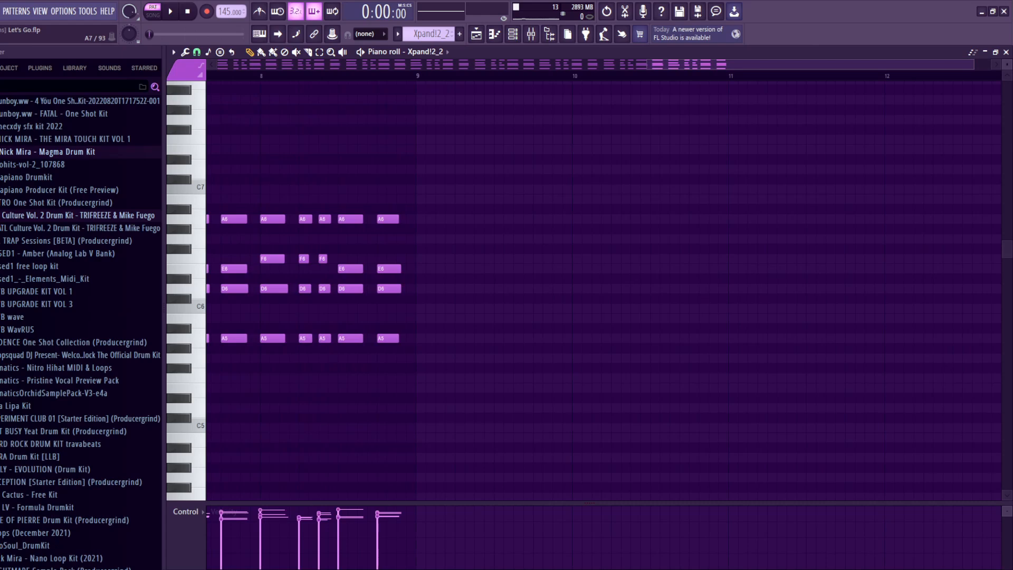
- Place three G5, A#5 and D6 chords from bar 10, holding the third longer, and follow them with a sustained G5, A5 and D6 chord
left_click(578, 239)
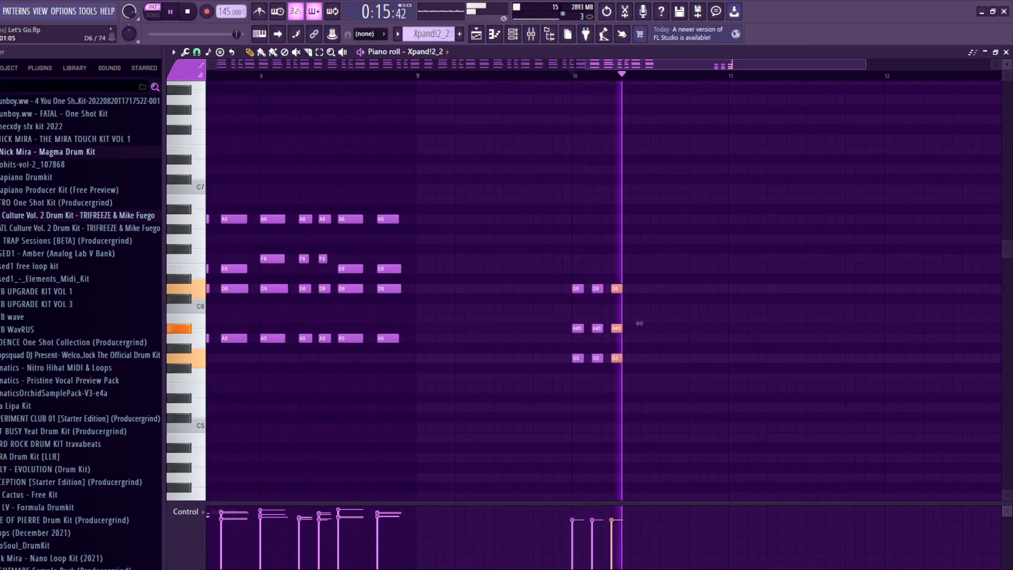
key("space")
key("space")
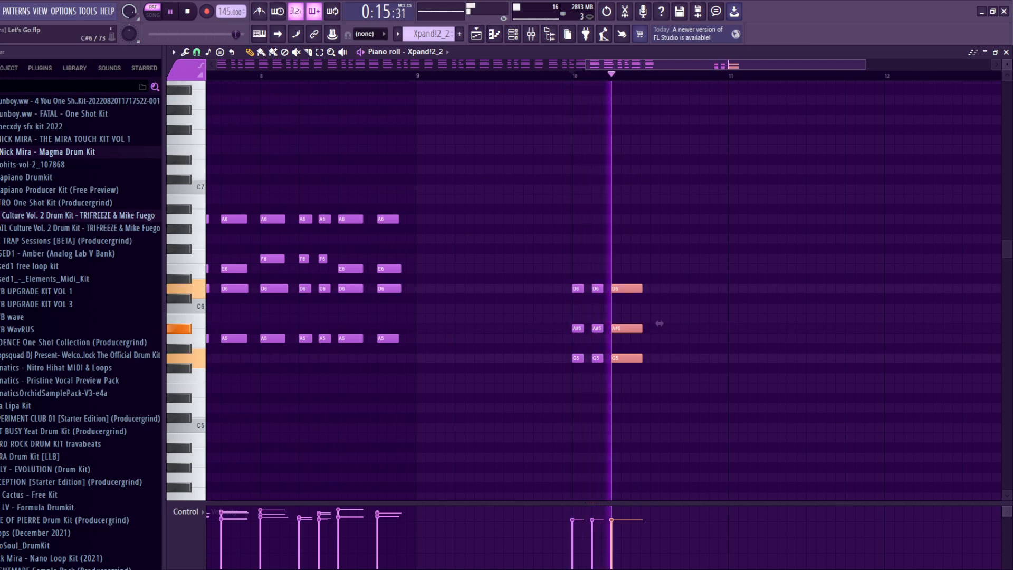
key("space")
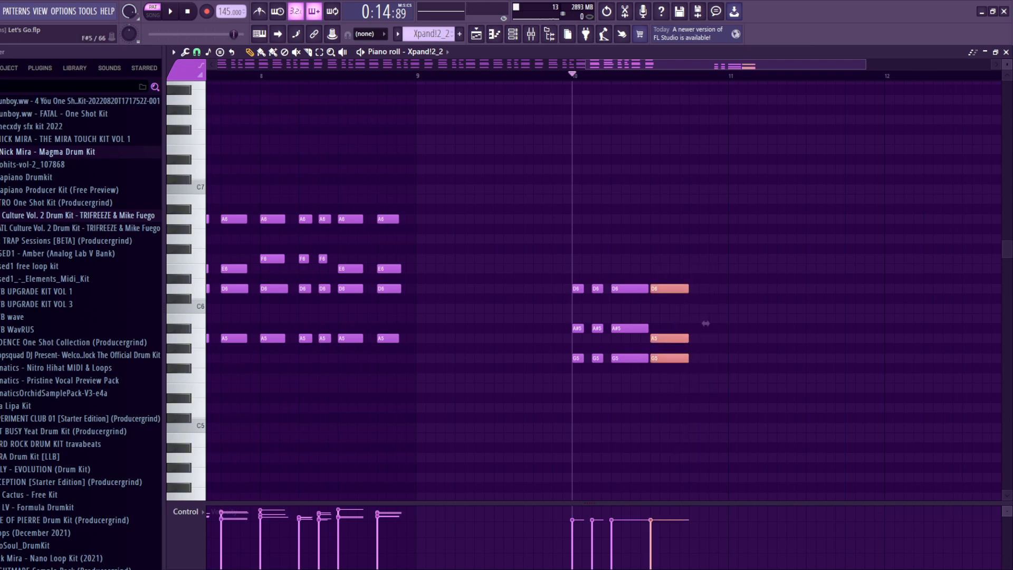
- Complete bar 10 with two short G5, A5 and D6 chords and play back the phrase
key("space")
key("space")
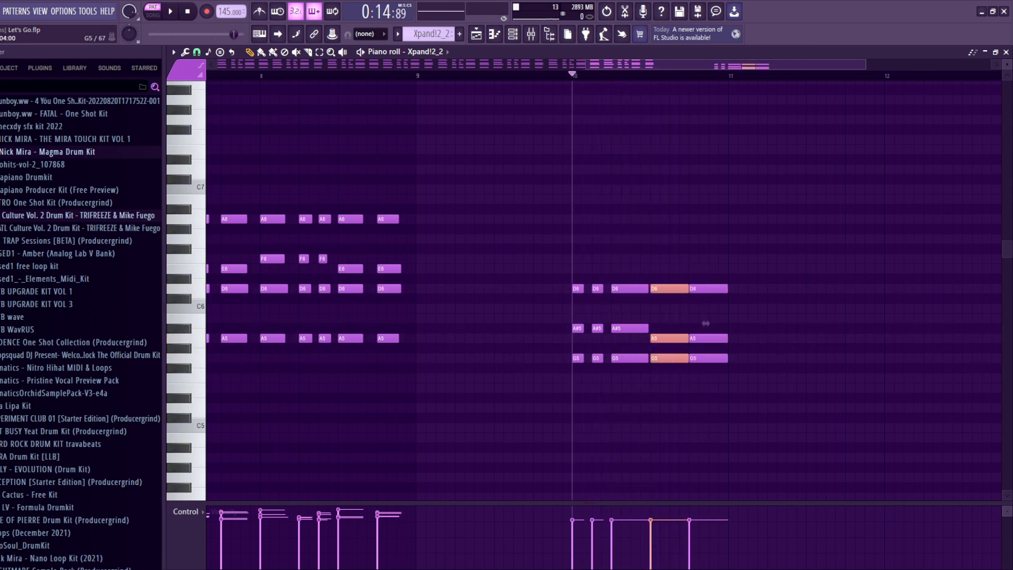
left_click_drag(692, 278, 725, 358)
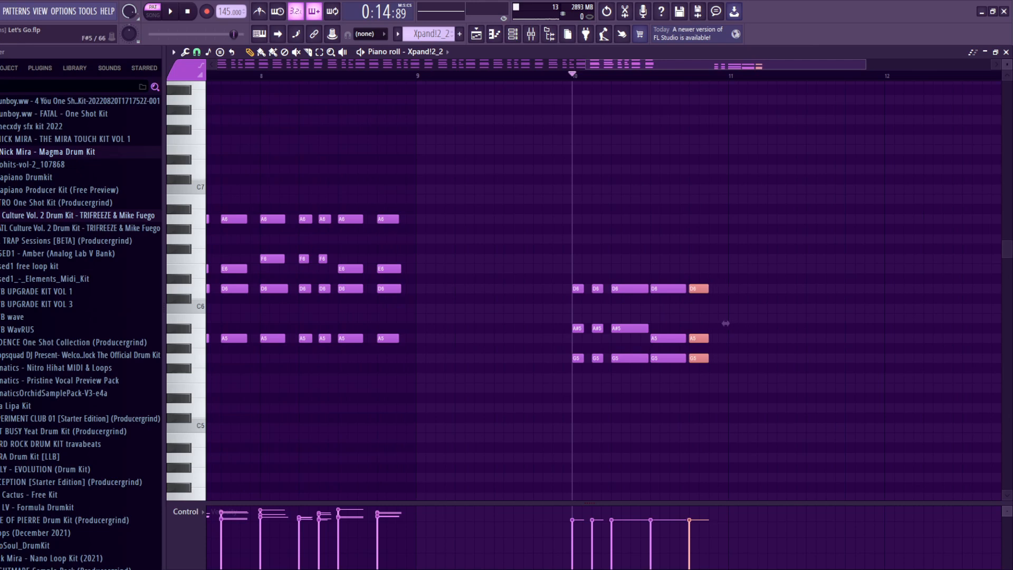
key("shift+Right")
key("space")
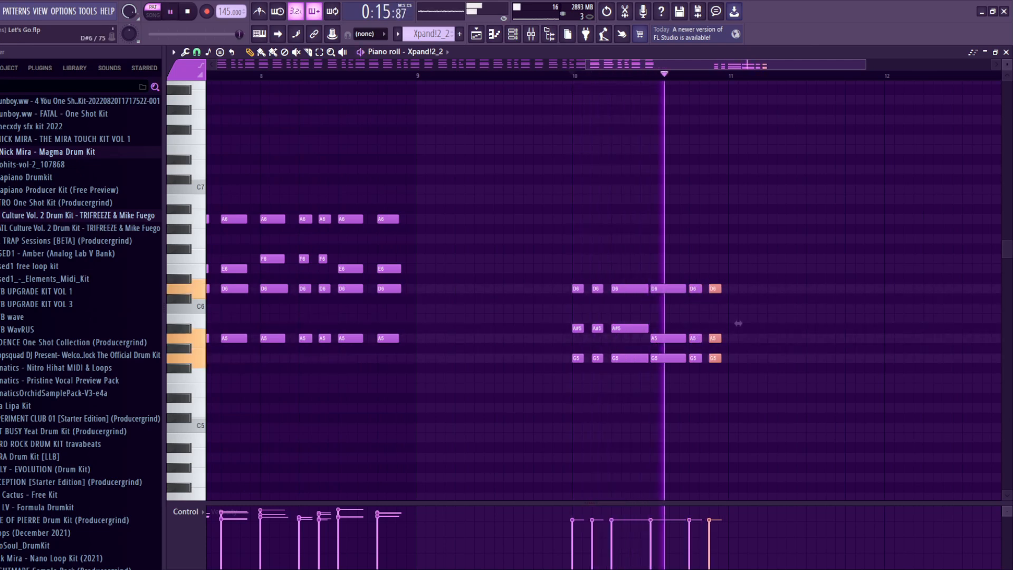
key("space")
- Add D5 notes beneath all the bar 10 chords, duplicate the phrase into bar 11 and preview it
left_click(731, 359, "ctrl")
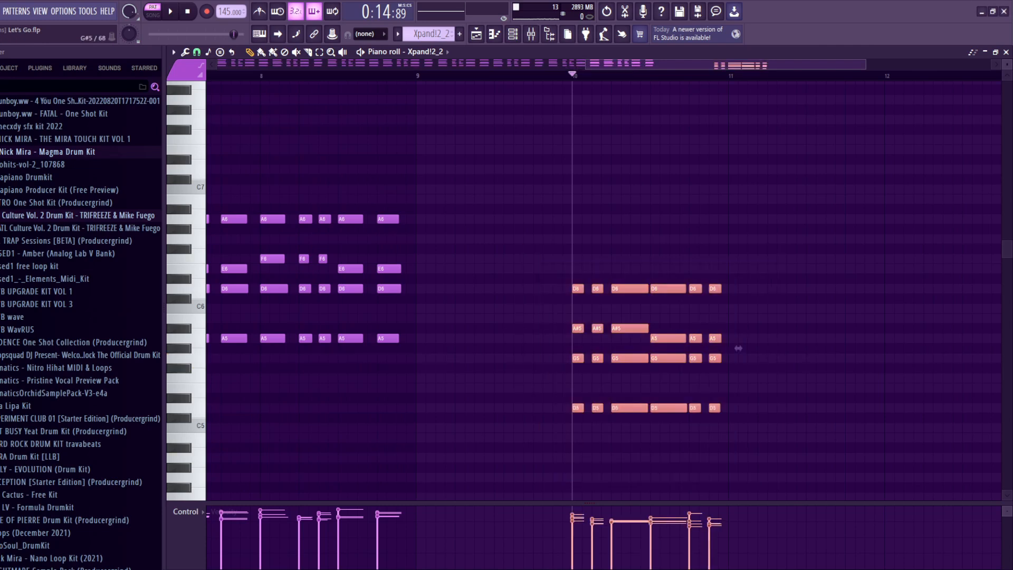
key("ctrl+b")
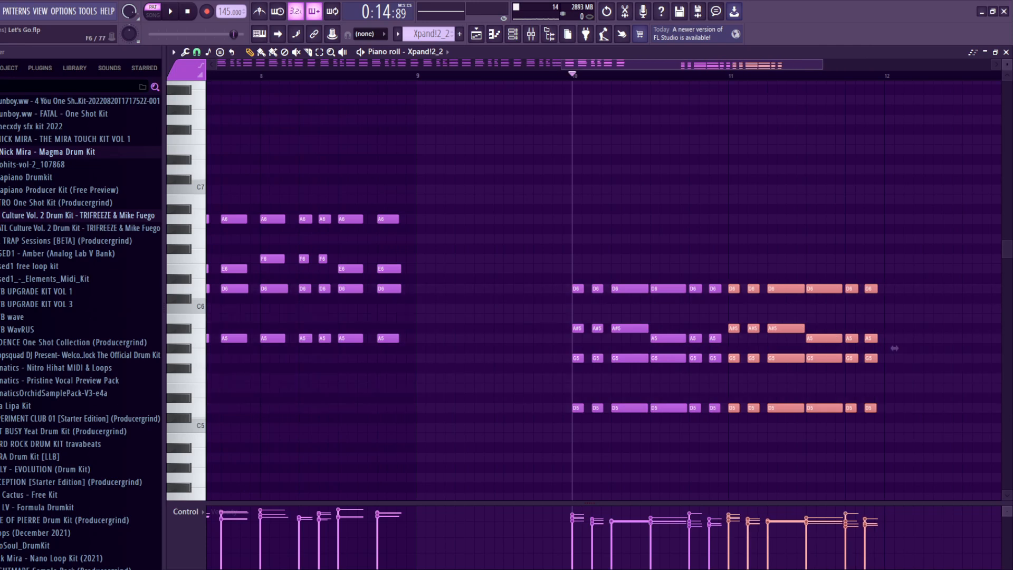
key("ctrl+d")
key("space")
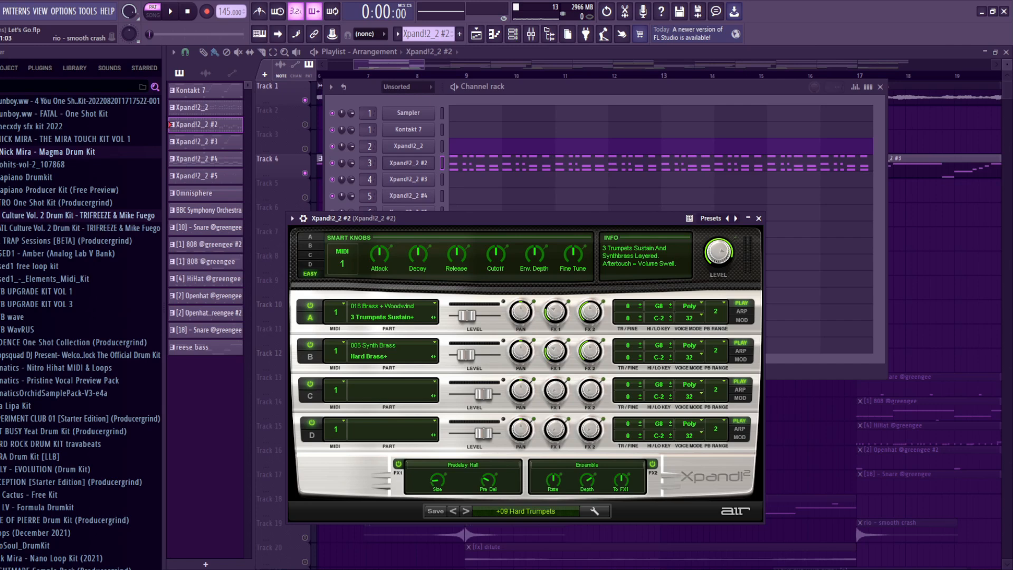
- Close the Xpand!2_2 #2 trumpet instrument, open its notes in the Piano roll and listen to the part
left_click(758, 218)
left_click(807, 160)
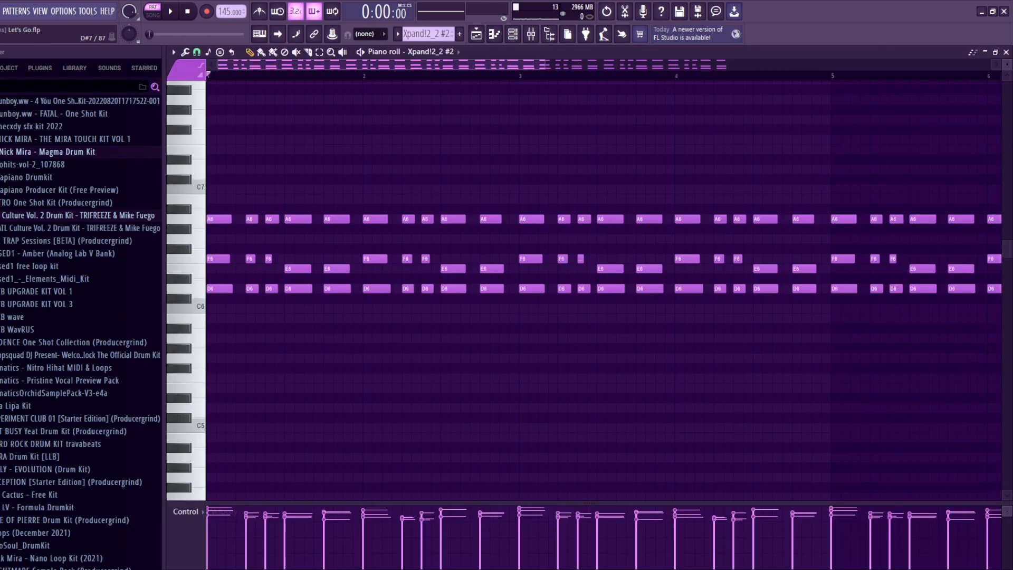
key("space")
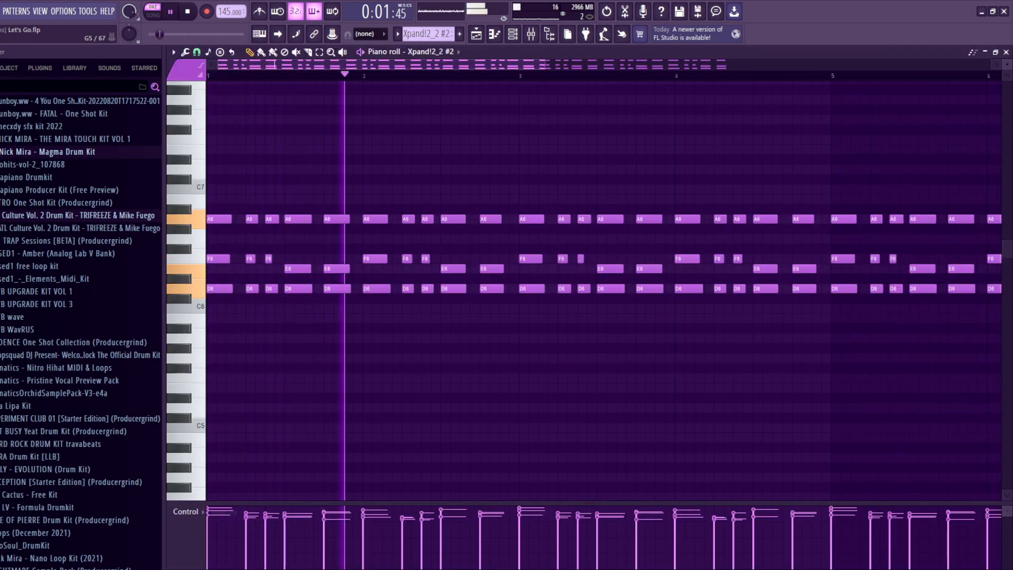
key("space")
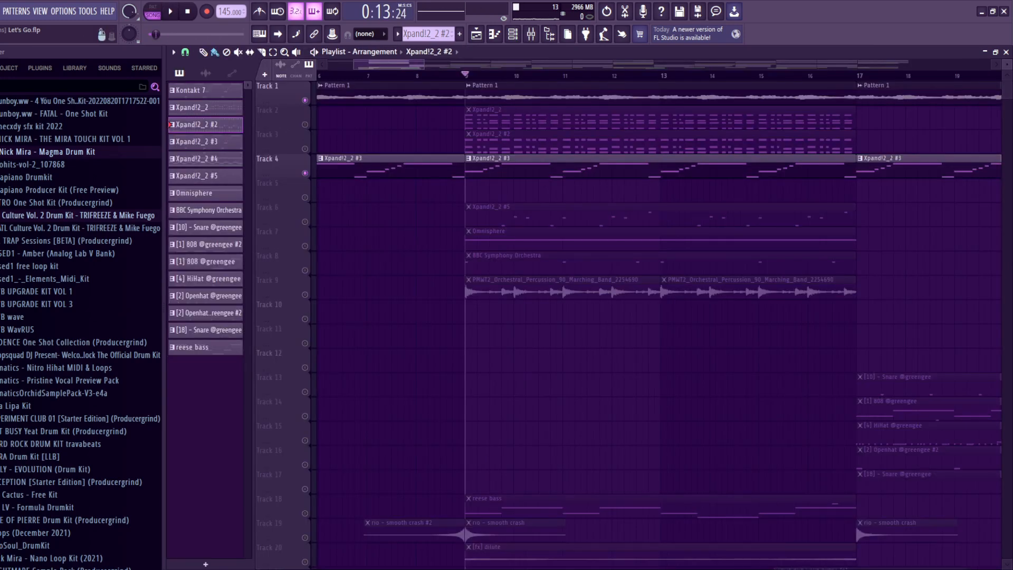
- Unmute Tracks 2 and 3 in the Playlist and play the brass layers with the other active tracks
left_click(305, 124)
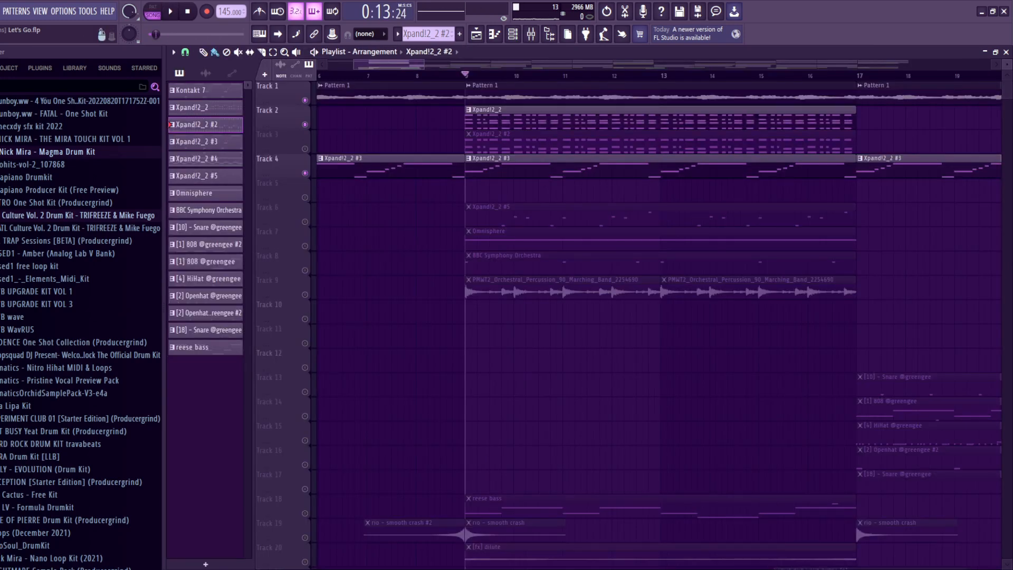
left_click(305, 149)
key("space")
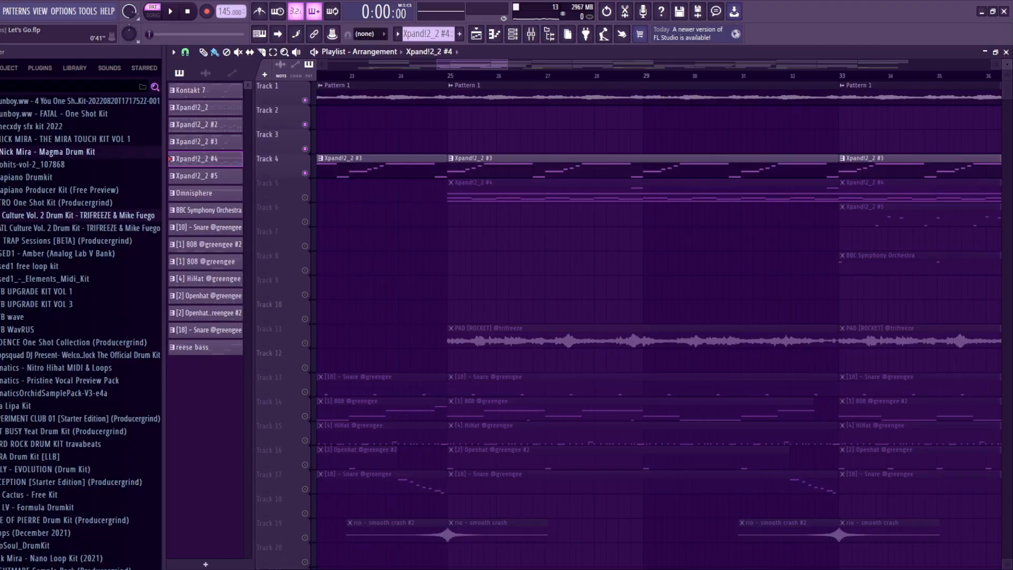
- Show the Xpand!2_2 #4 instrument from the Channel rack, open its notes in the Piano roll and listen to the part
left_click(512, 34)
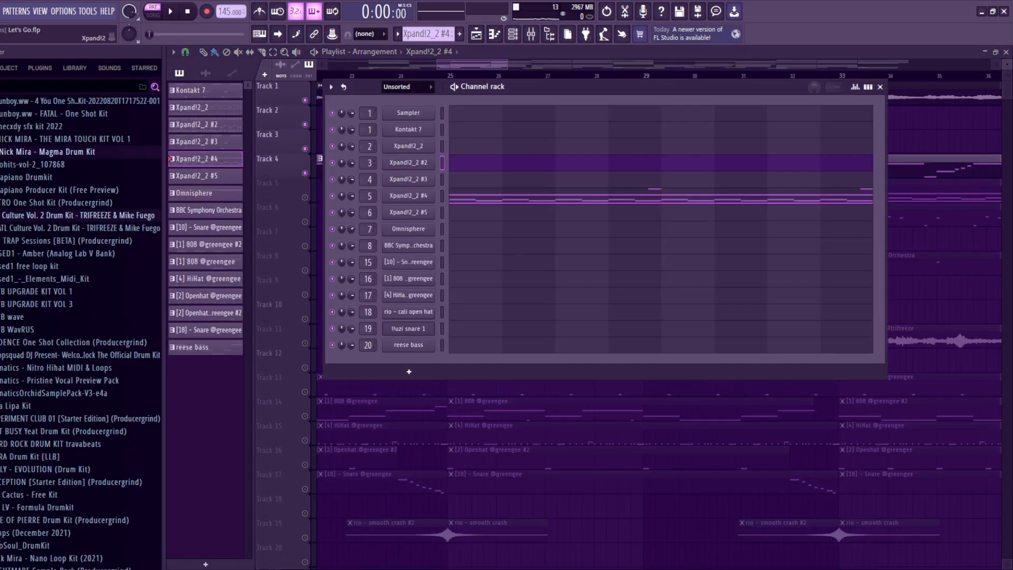
left_click(408, 196)
left_click(686, 146)
key("F7")
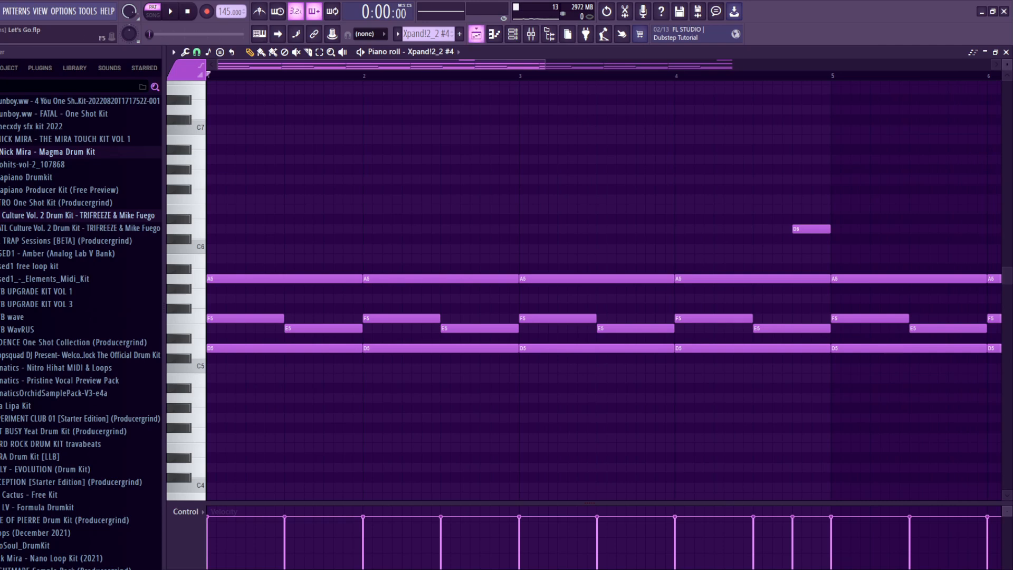
key("space")
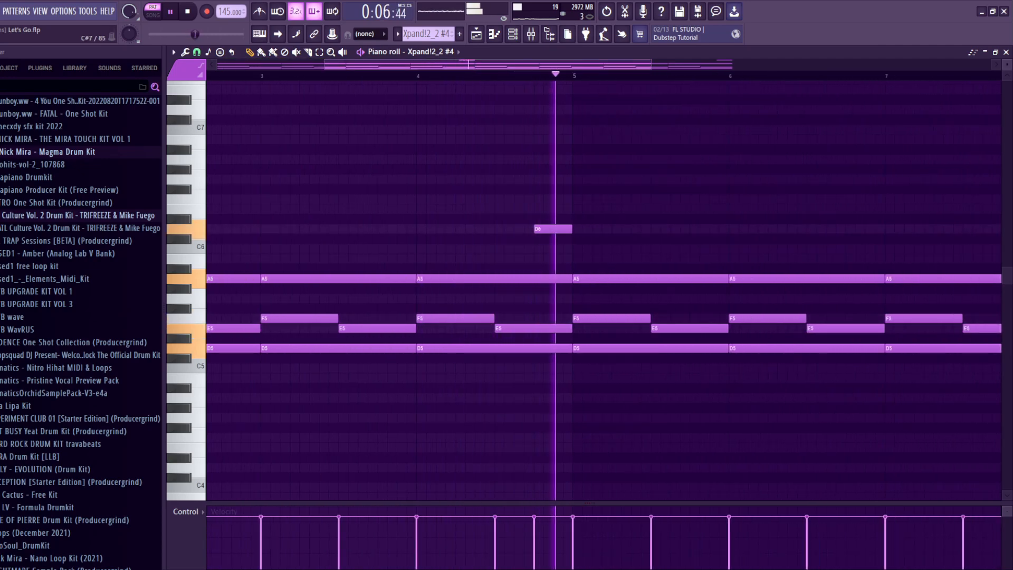
key("space")
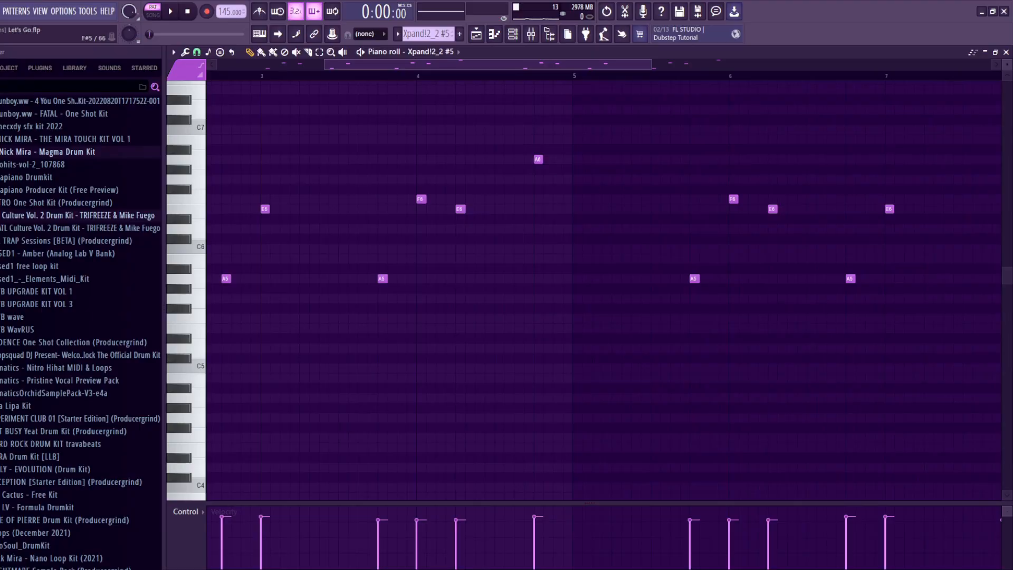
- Play the Xpand!2_2 #5 melody in the Piano roll from the start, and stop playback
key("space")
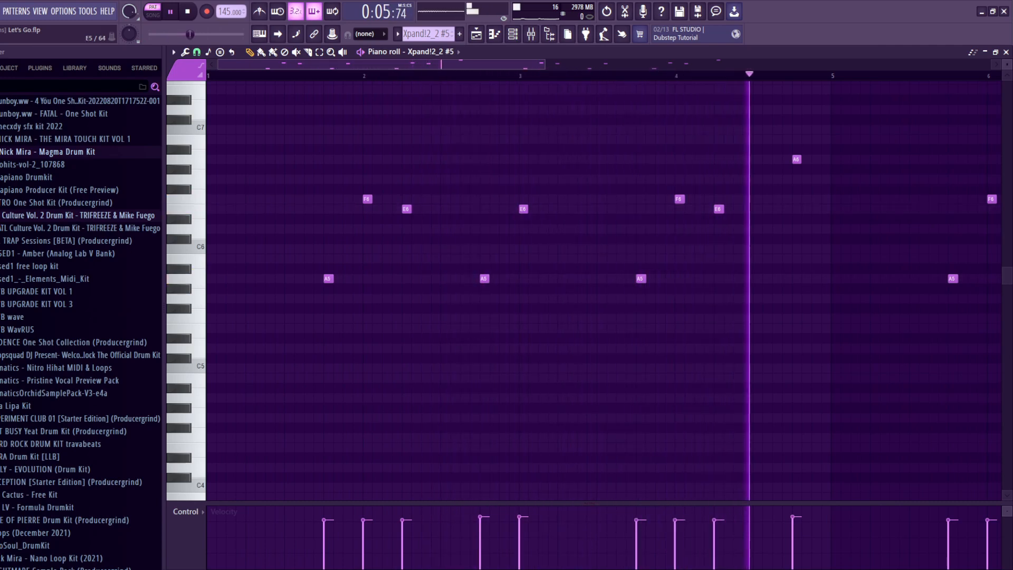
key("space")
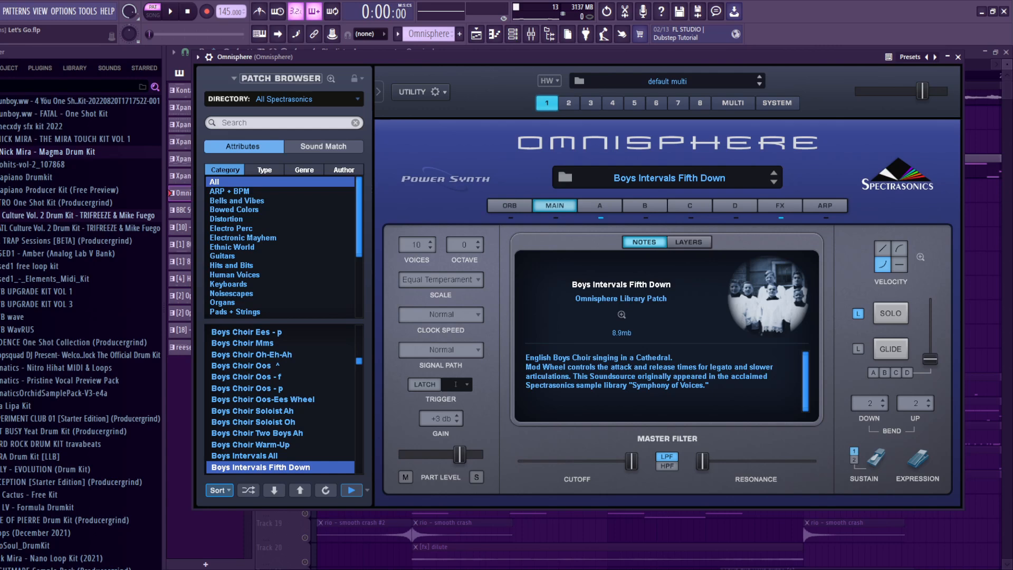
- Close the Omnisphere choir patch, open its sustained A5 notes in the Piano roll and listen to them
key("Escape")
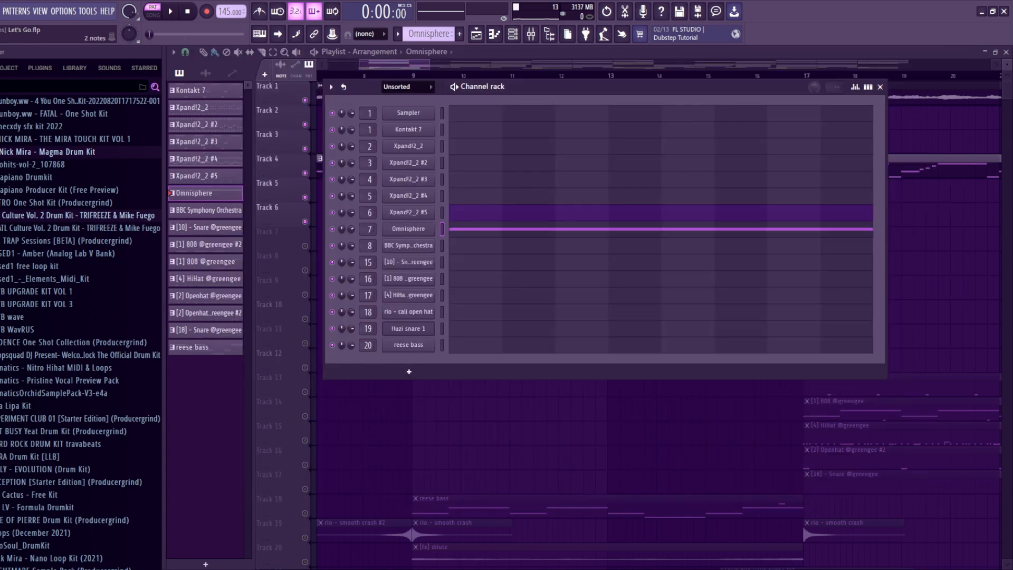
left_click(596, 235)
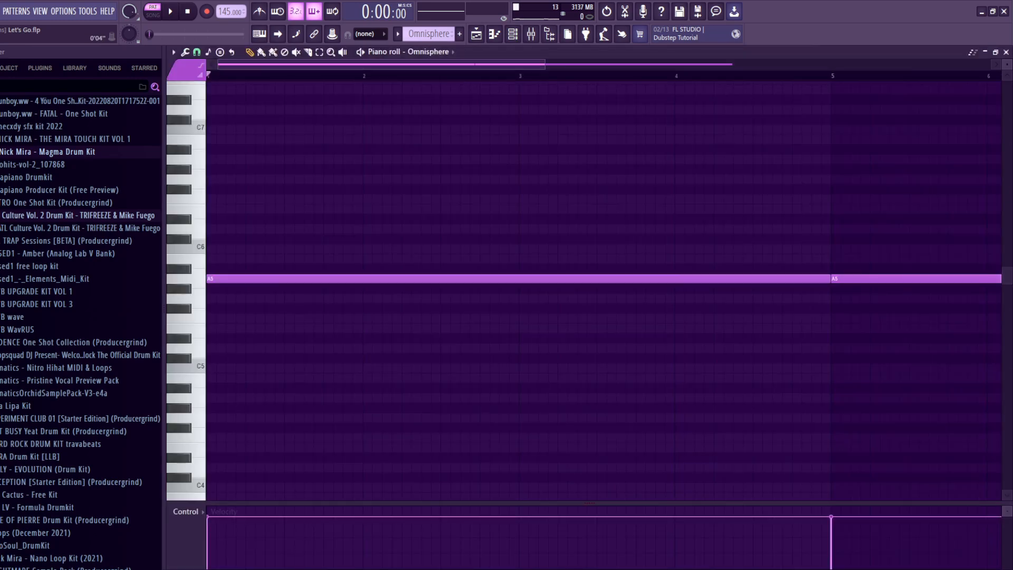
key("space")
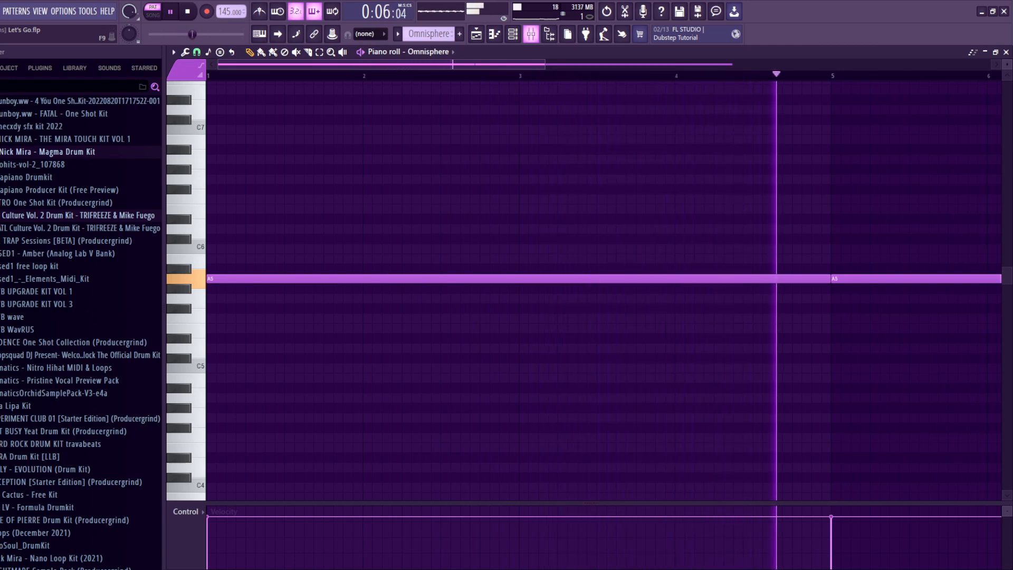
key("space")
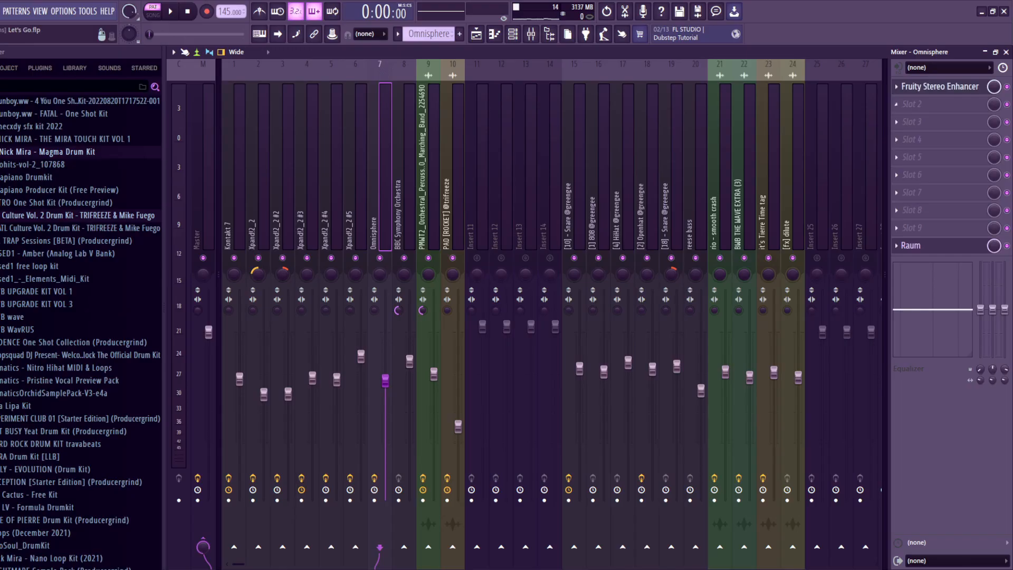
- Inspect the Fruity Stereo Enhancer and Raum effects on the Omnisphere mixer track
left_click(940, 87)
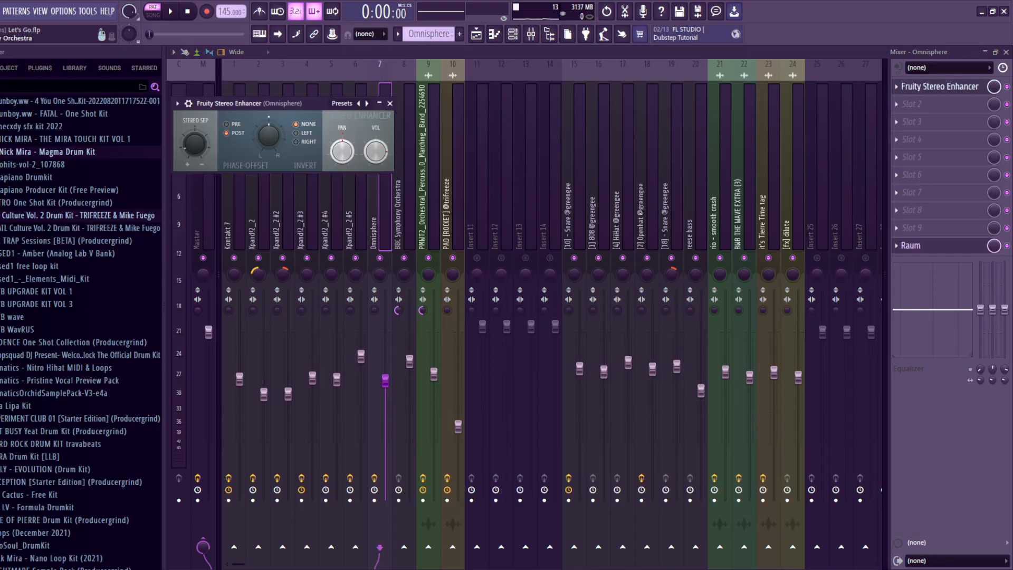
left_click(911, 245)
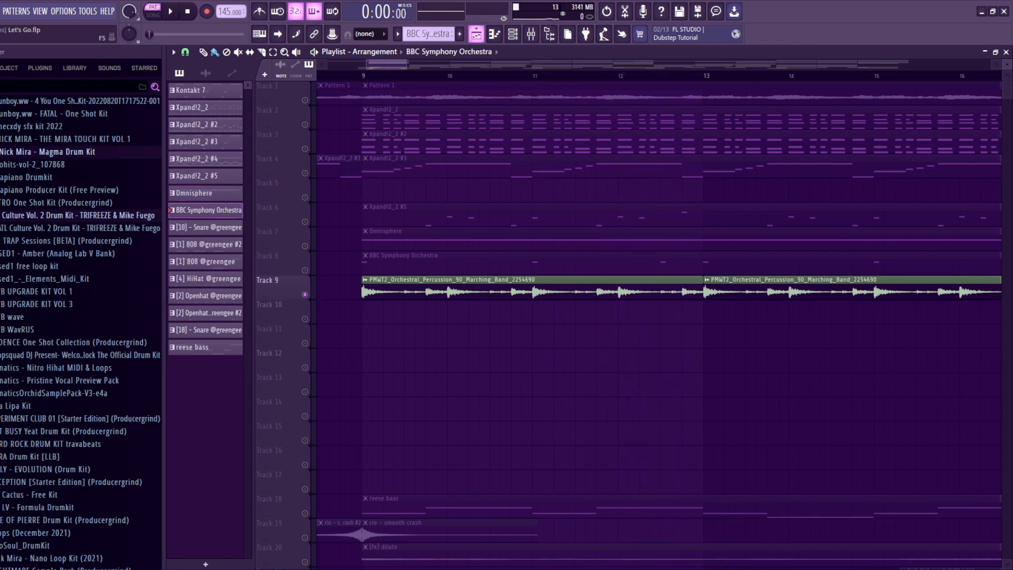
- Open the BBC Symphony Orchestra instrument from the Channel rack to view its percussion preset
key("F6")
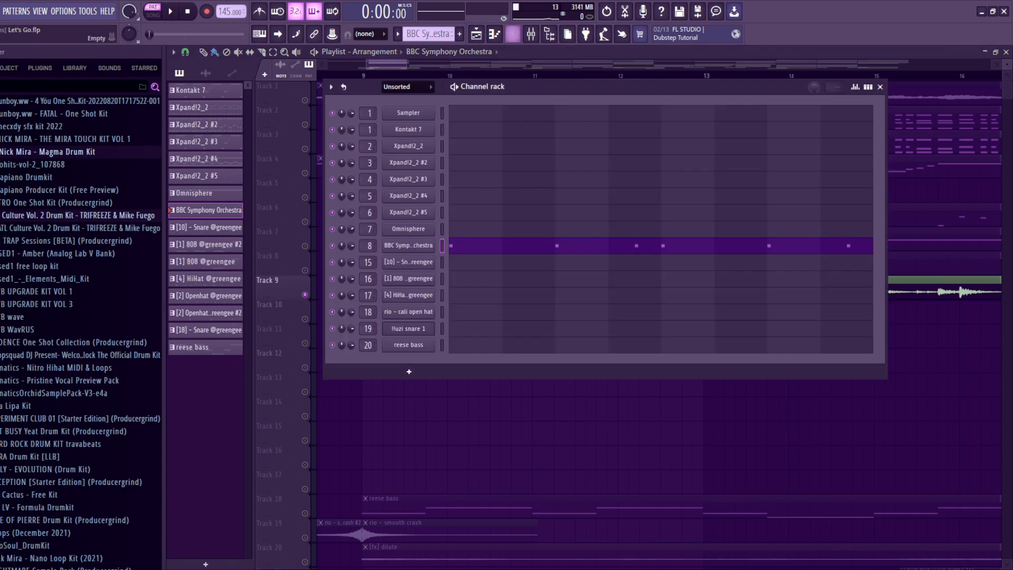
left_click(408, 245)
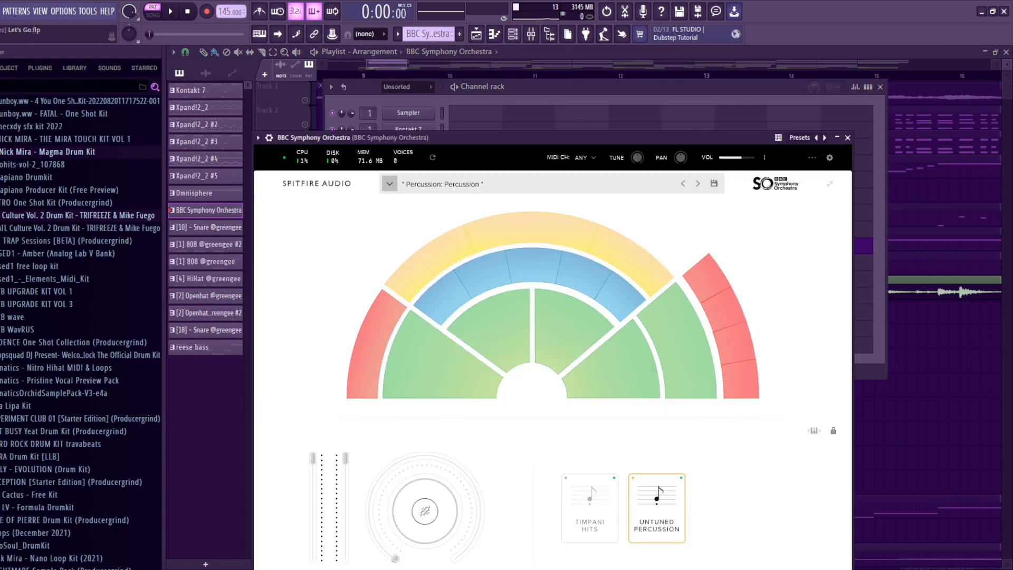
- Close the BBC Symphony Orchestra instrument and open its B5 percussion hits in the Piano roll
left_click(848, 138)
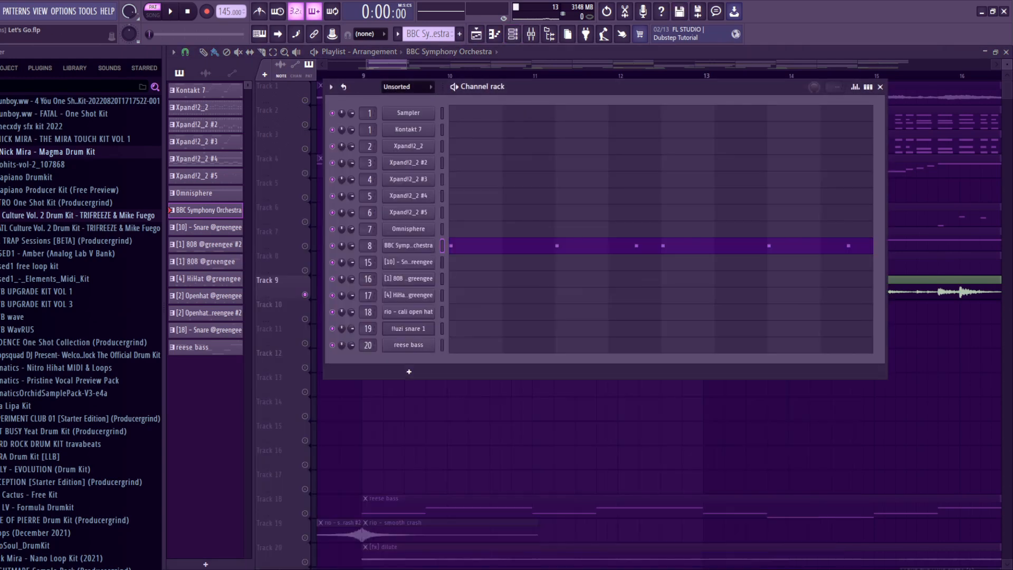
left_click(570, 241)
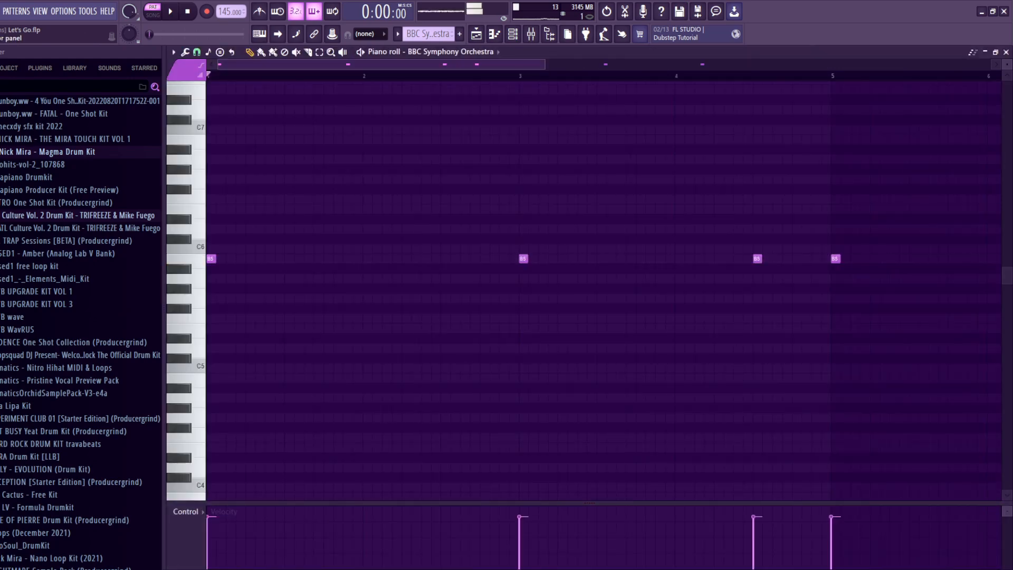
- Return to the Playlist and listen to the marching band percussion loop on Track 9
key("F5")
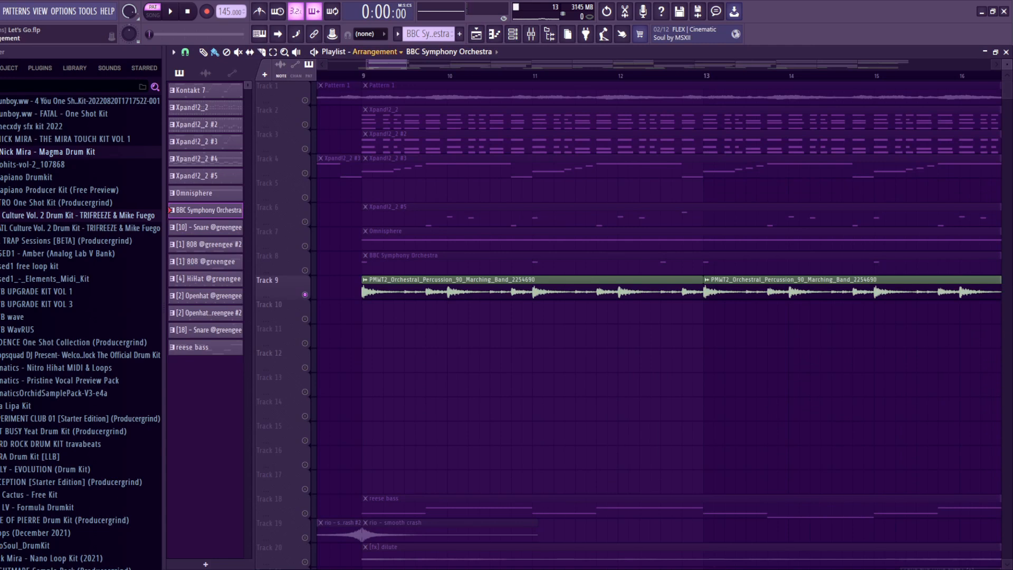
key("space")
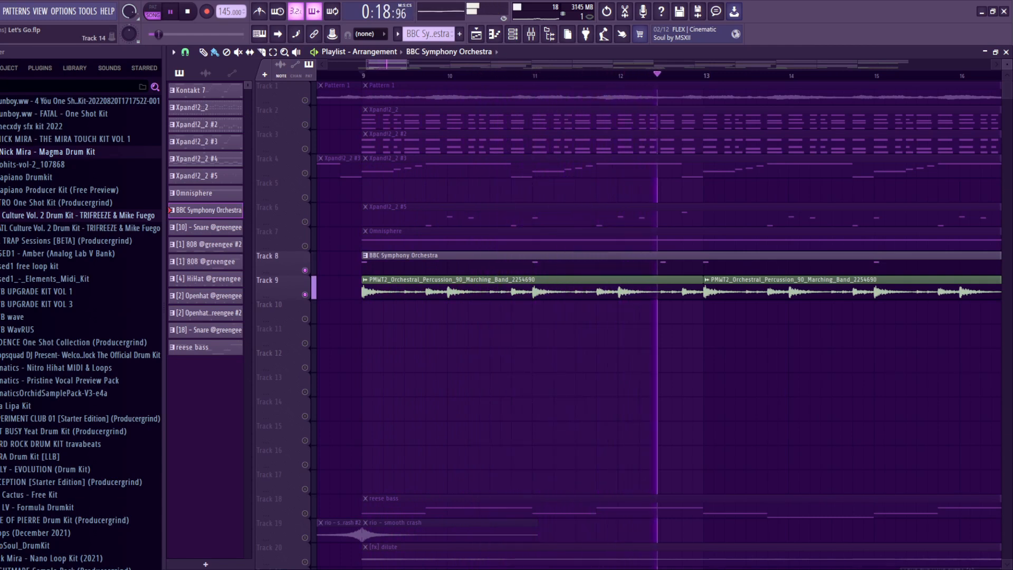
key("space")
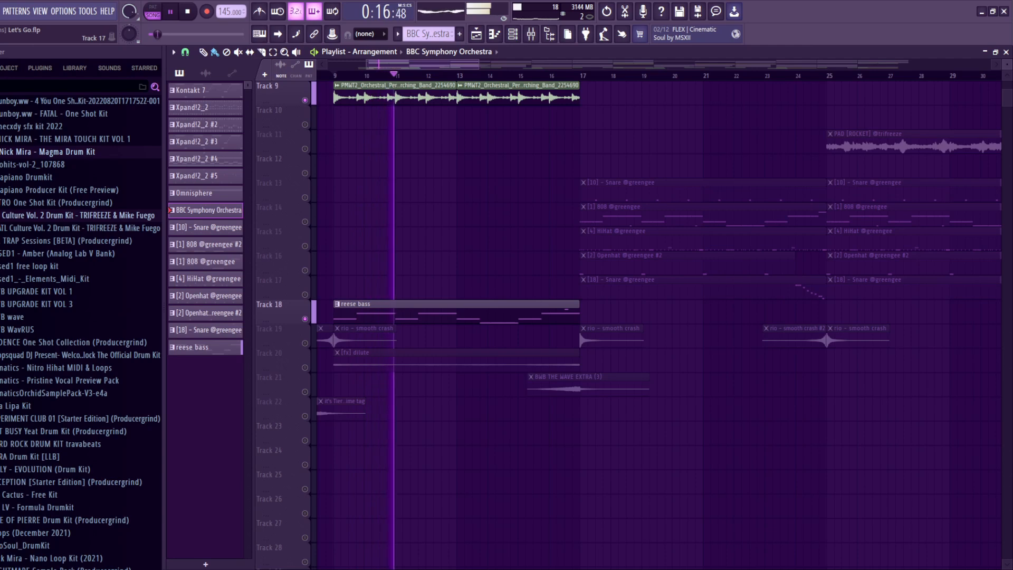
- Unmute the instruments on Tracks 1 to 4 and 6 to 8 during playback to hear them with the percussion and reese bass
scroll(660, 317, "up", 3)
left_click(305, 246)
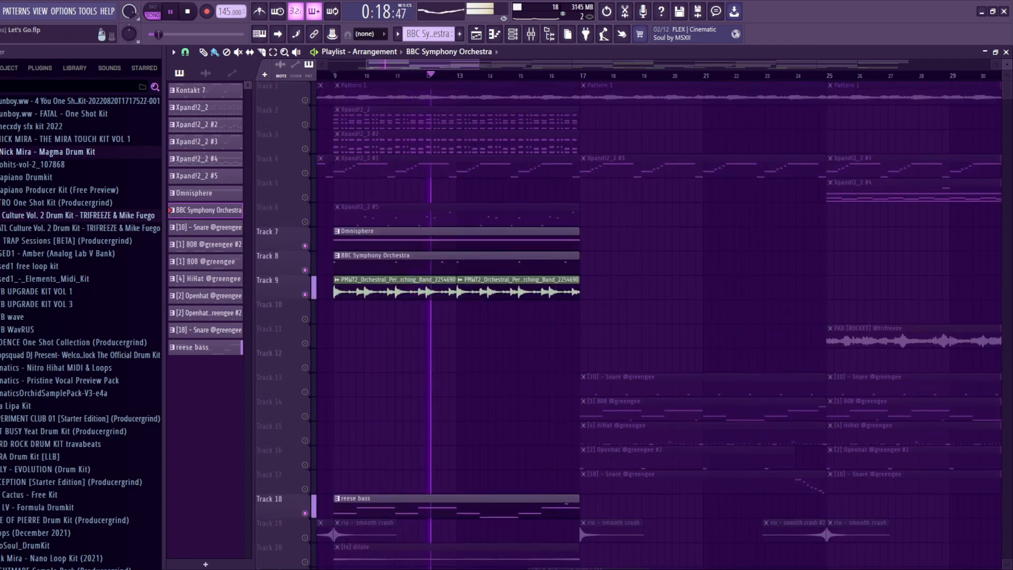
left_click(305, 221)
left_click(305, 172)
left_click(305, 149)
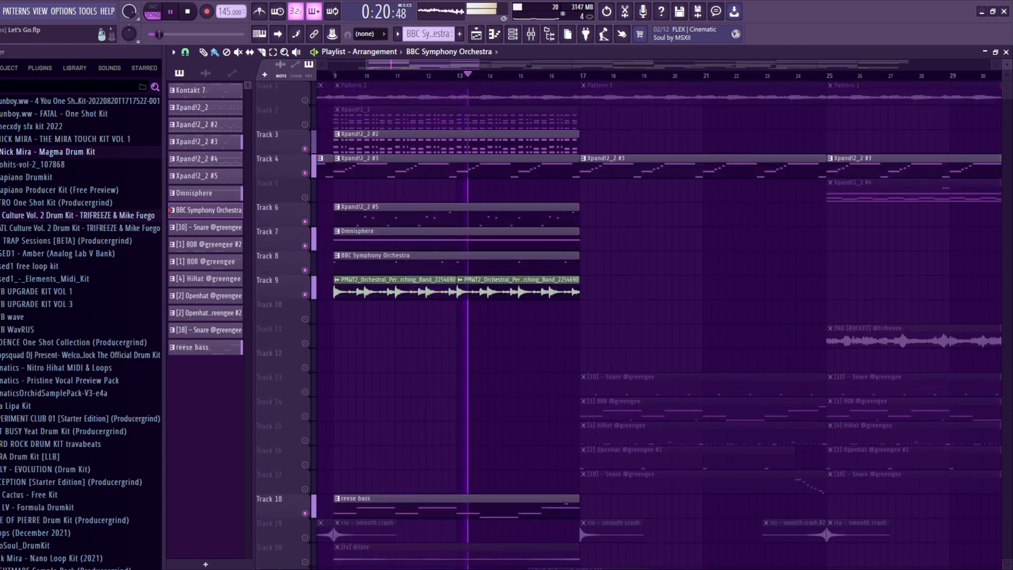
left_click(304, 124)
left_click(305, 100)
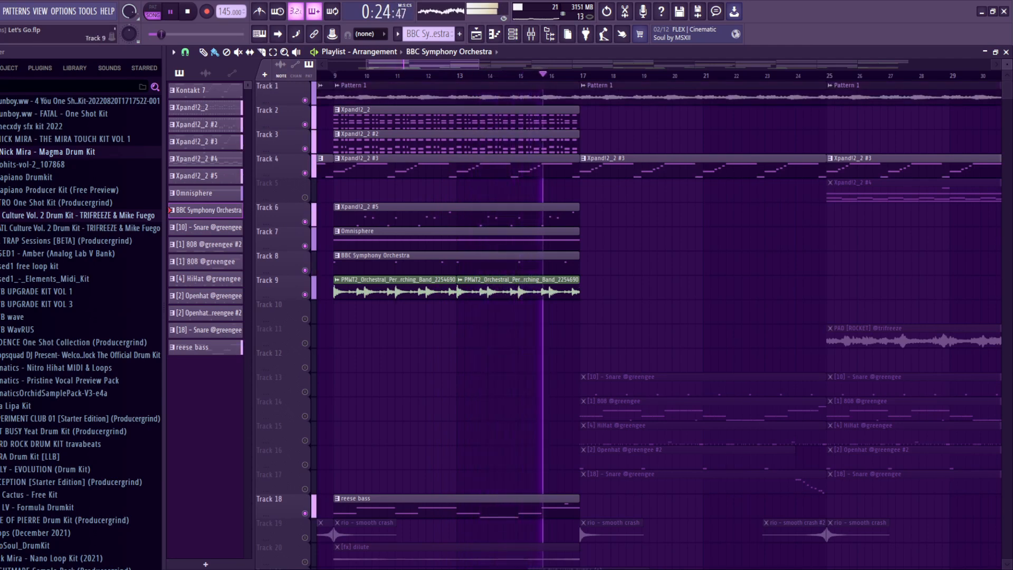
key("space")
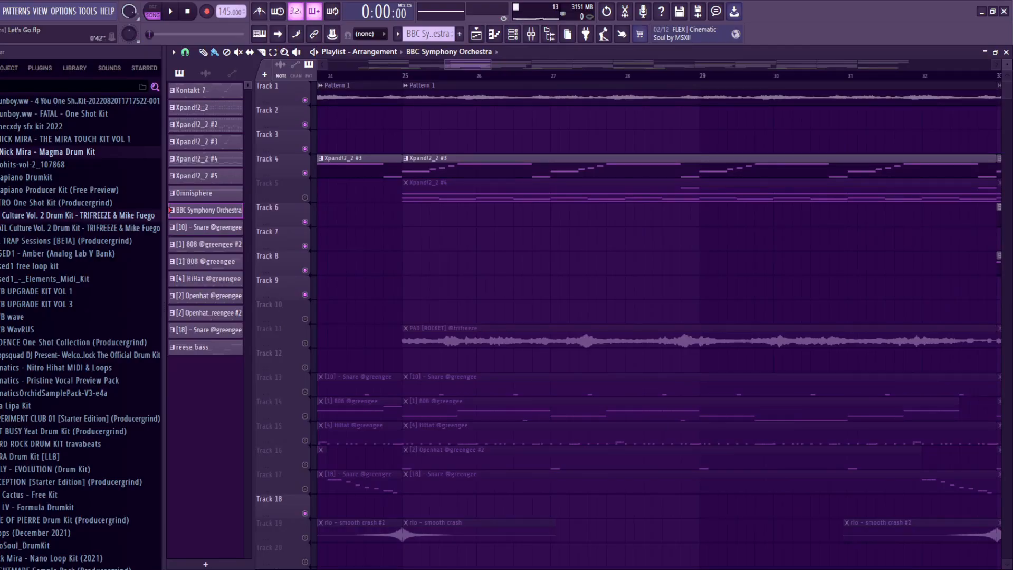
- Solo the PAD [ROCKET] sample on Track 11 and play it from bar 25
right_click(305, 343)
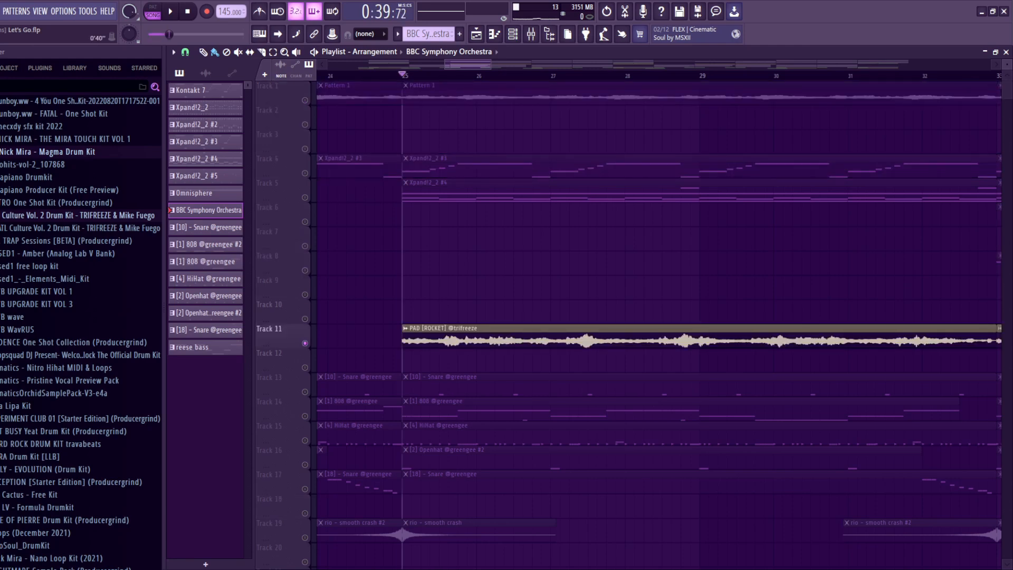
key("space")
left_click_drag(491, 65, 524, 65)
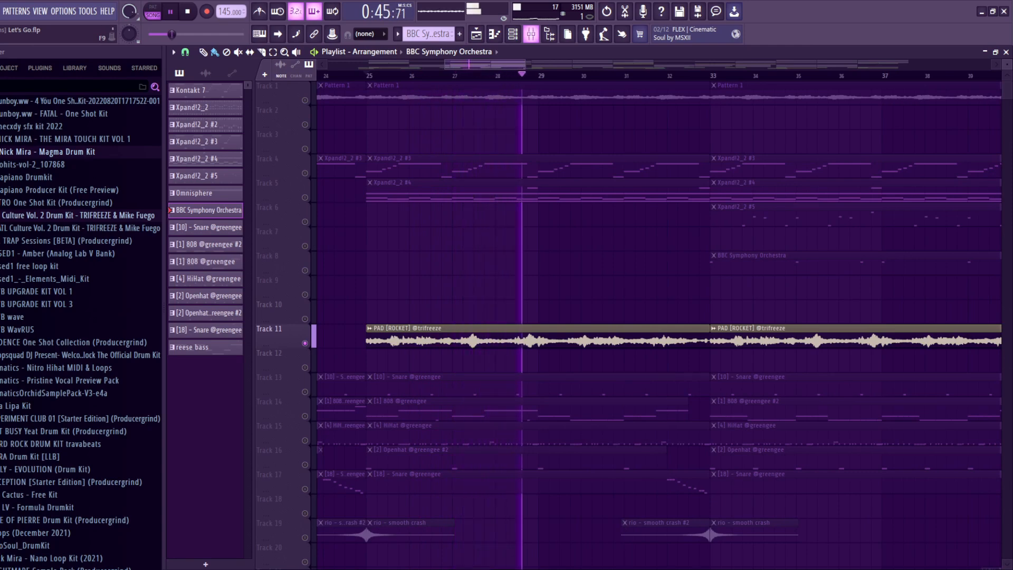
- Inspect the Fruity Parametric EQ 2, Fruity Stereo Enhancer and Raum effects on the PAD [ROCKET] mixer track
left_click(530, 33)
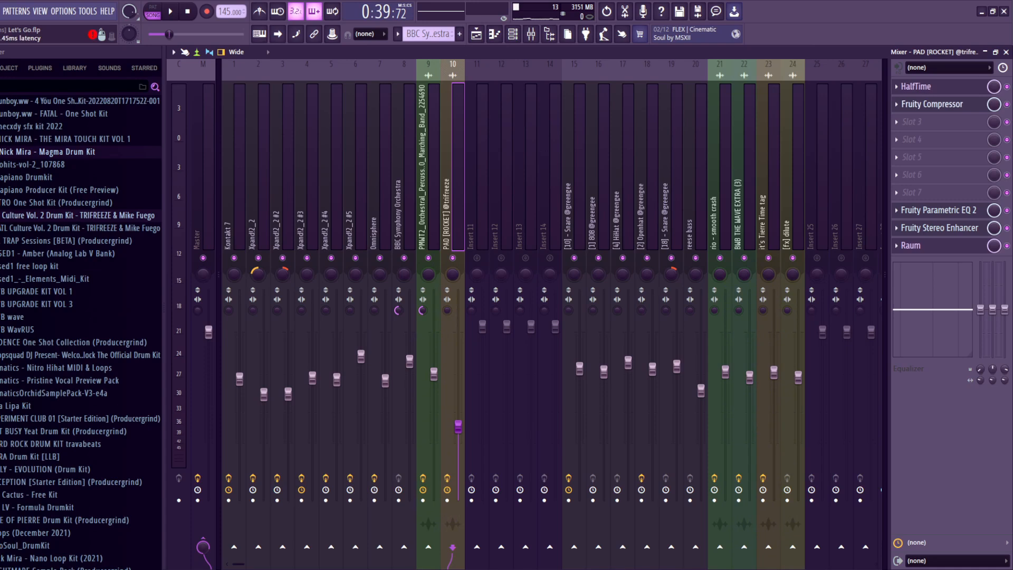
left_click(939, 210)
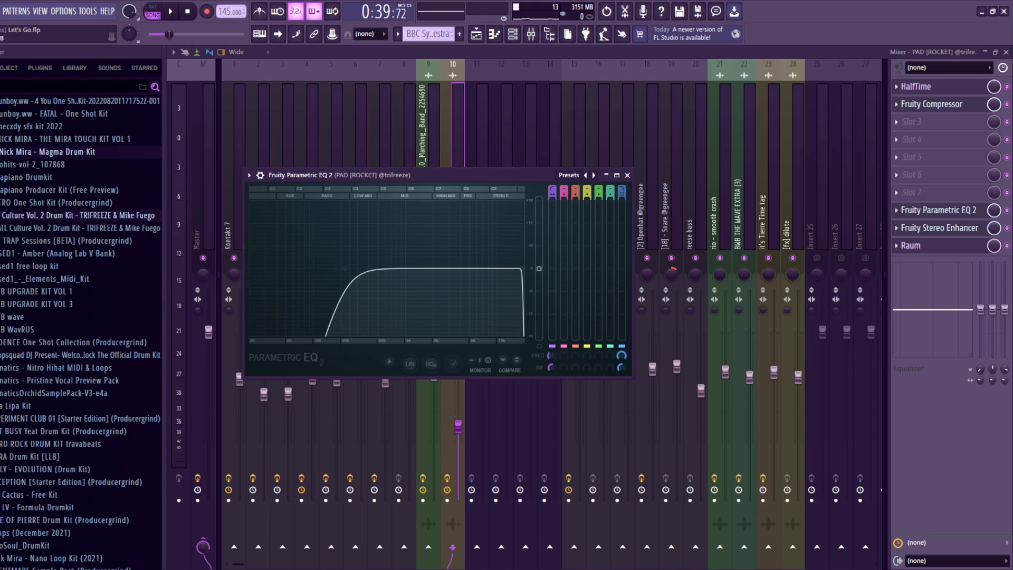
left_click(939, 227)
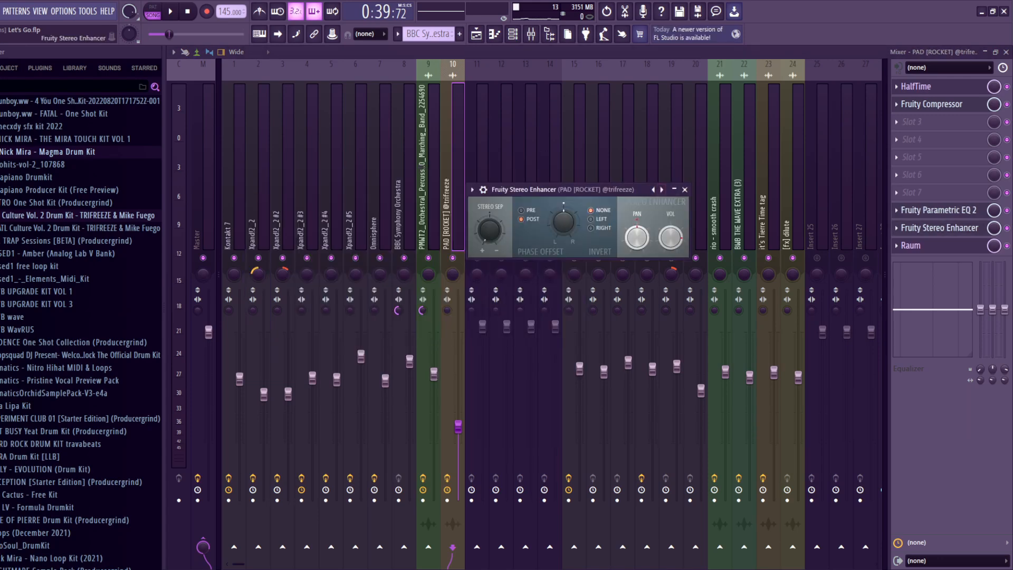
left_click(939, 245)
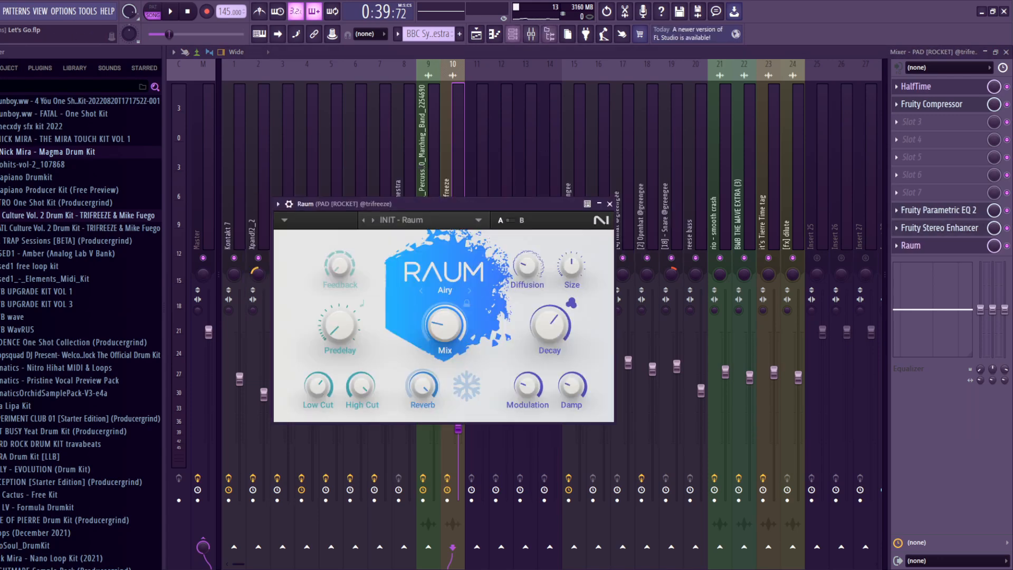
- Return to the Playlist, unmute Tracks 5, 4 and 1, and play them together with the pad
left_click(475, 33)
left_click(305, 198)
left_click(305, 173)
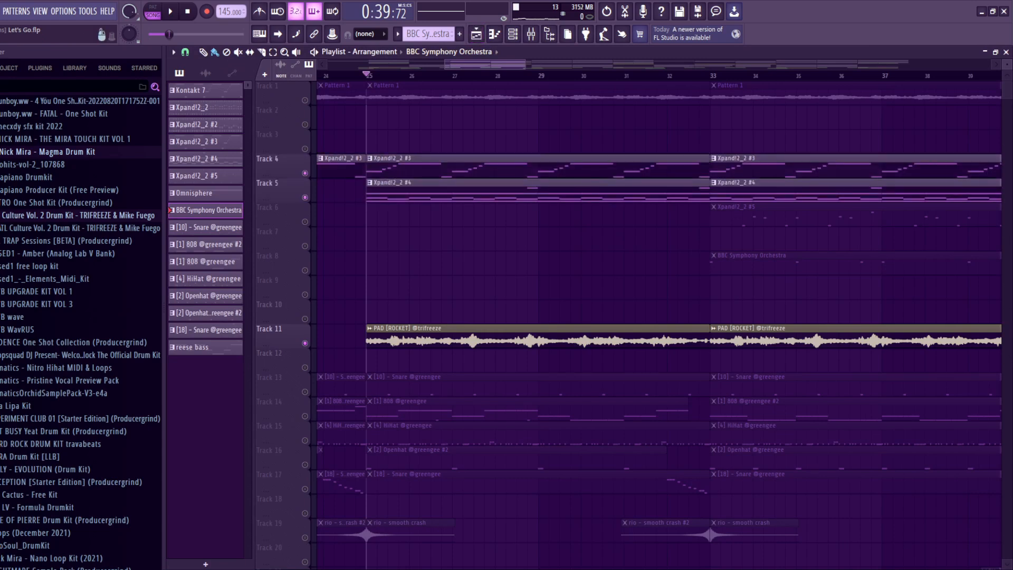
left_click(304, 101)
key("space")
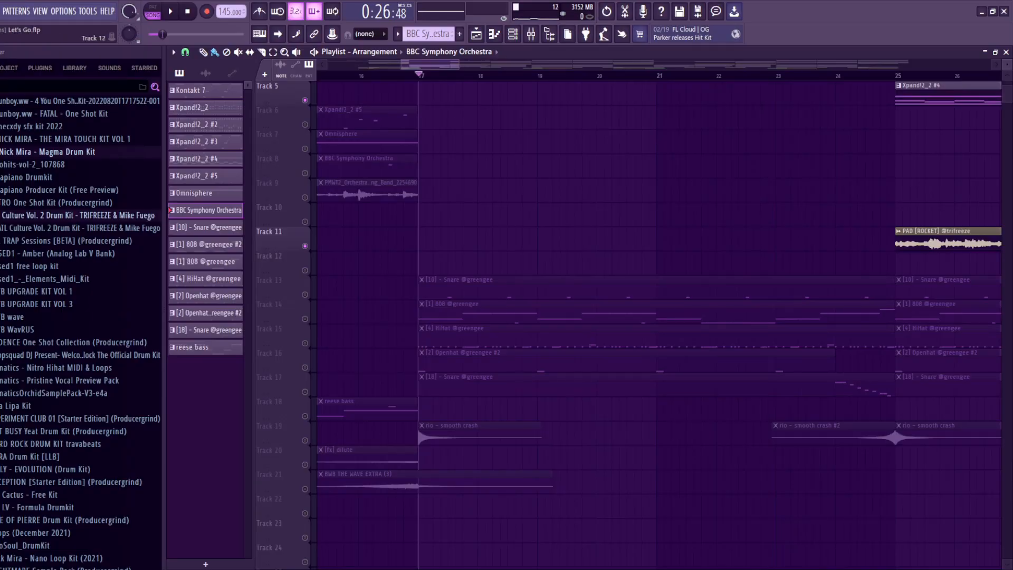
- Unmute the [10] - Snare pattern on Track 13 and check its C#5 notes in the Piano roll
left_click(305, 294)
double_click(459, 289)
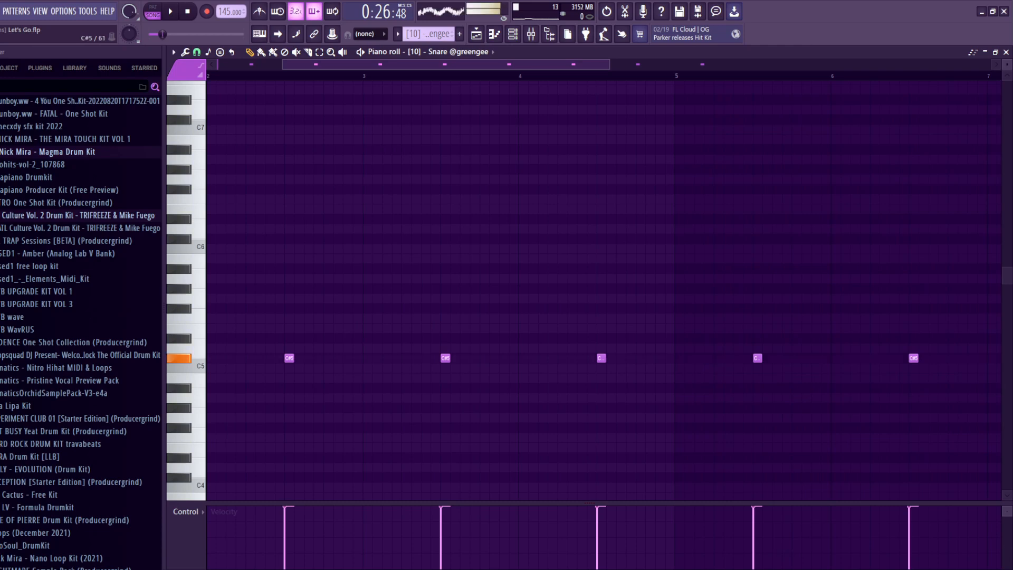
key("F5")
- Listen to the [4] HiHat pattern with its rolls in the Piano roll, and stop playback
key("space")
scroll(459, 289, "up", 3)
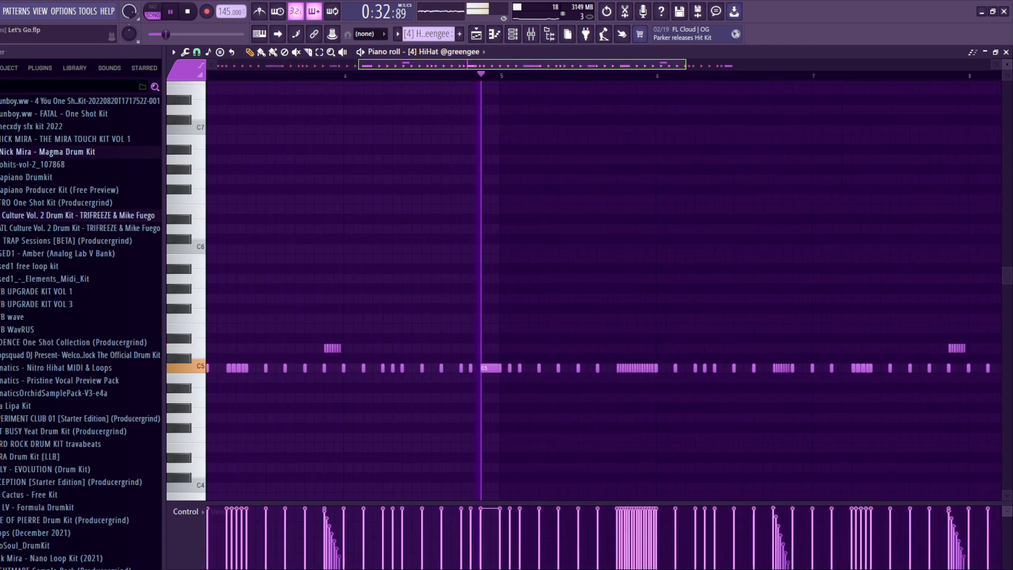
key("space")
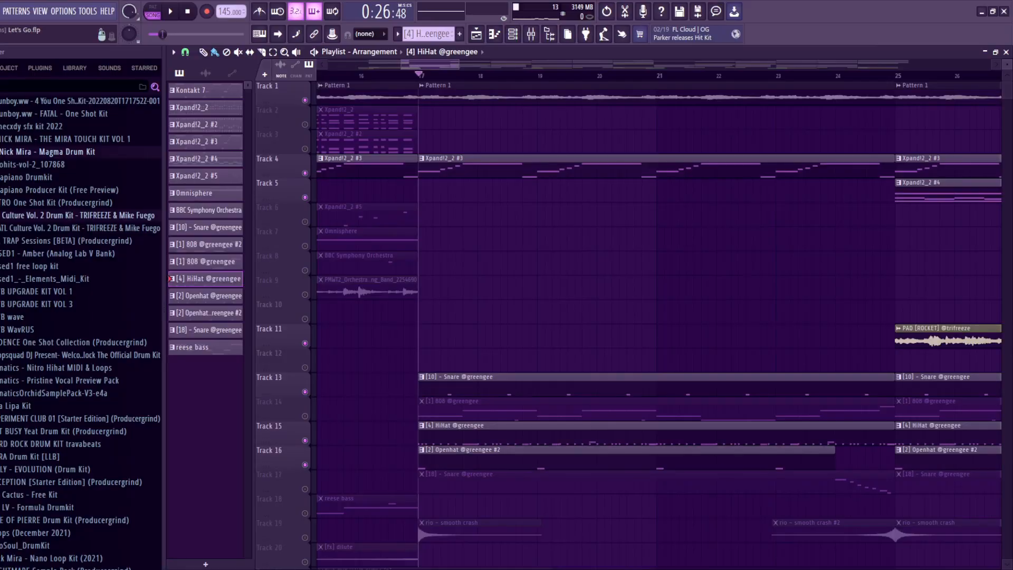
- Listen to the rio - cali open hat notes and the descending !!uzi snare 1 fill, viewing both in the Piano roll
key("F7")
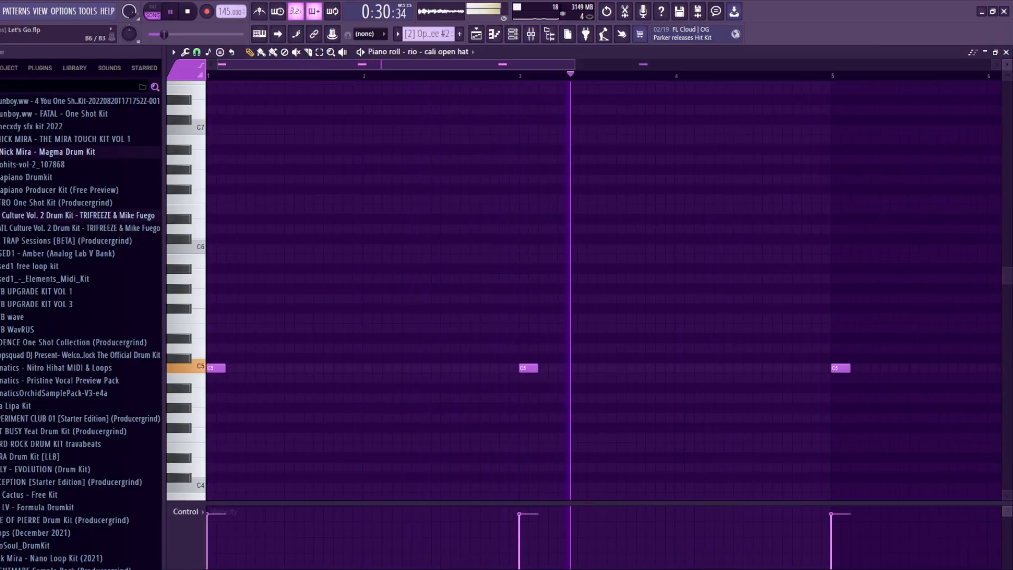
key("space")
key("F9")
key("F5")
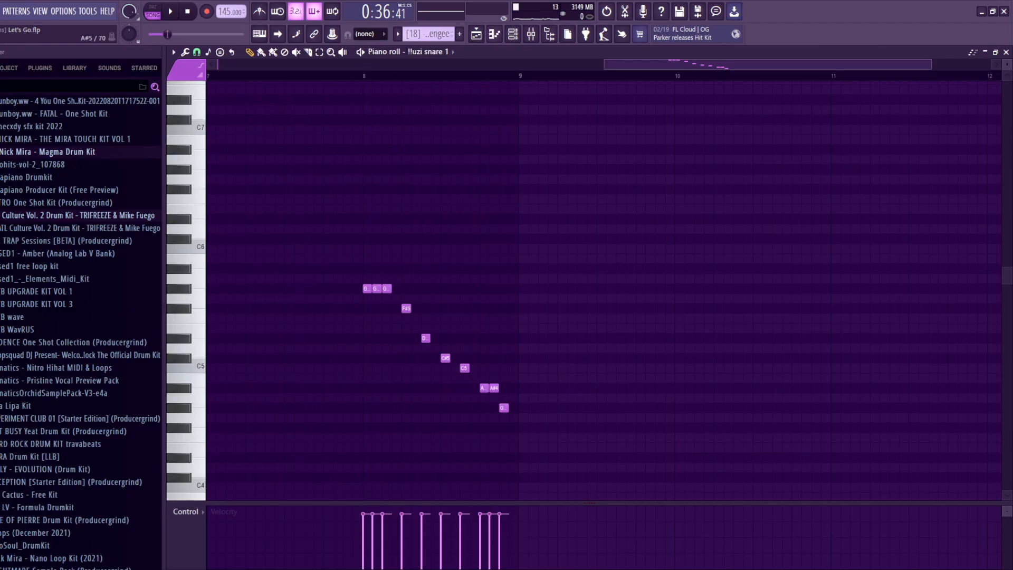
key("space")
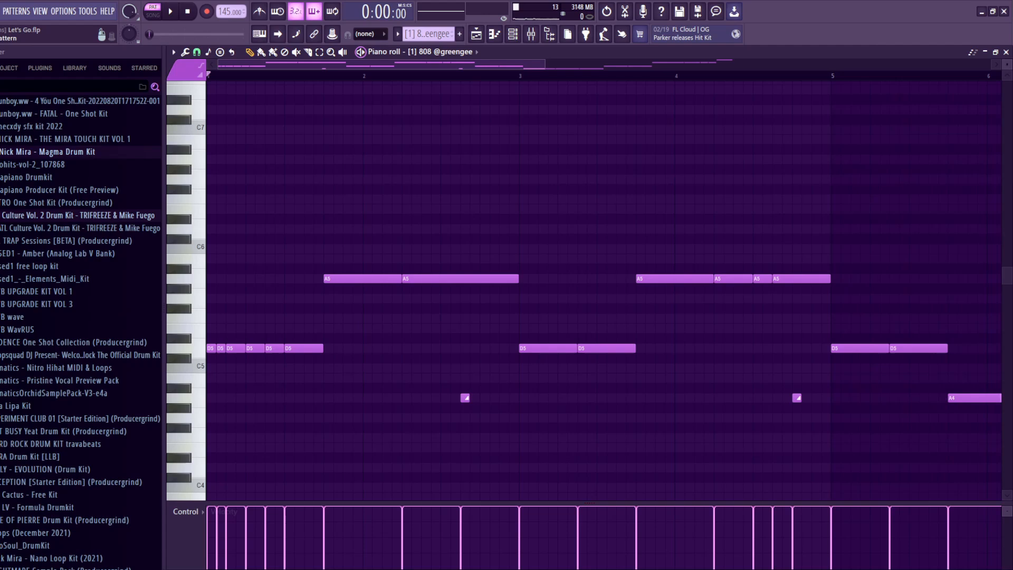
- Play the [1] 808 pattern and the [1] 808 #2 variation in the Piano roll
key("space")
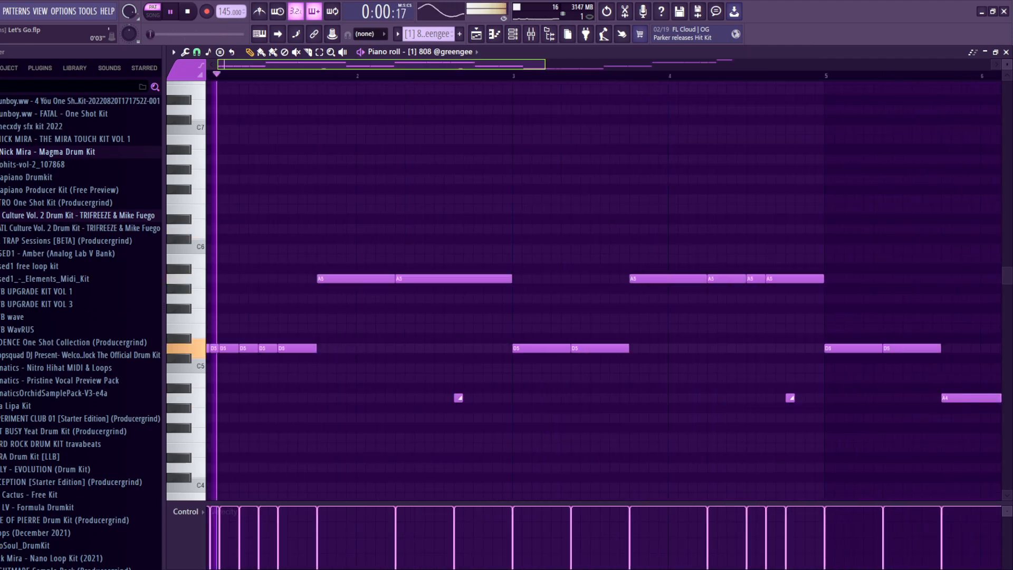
key("space")
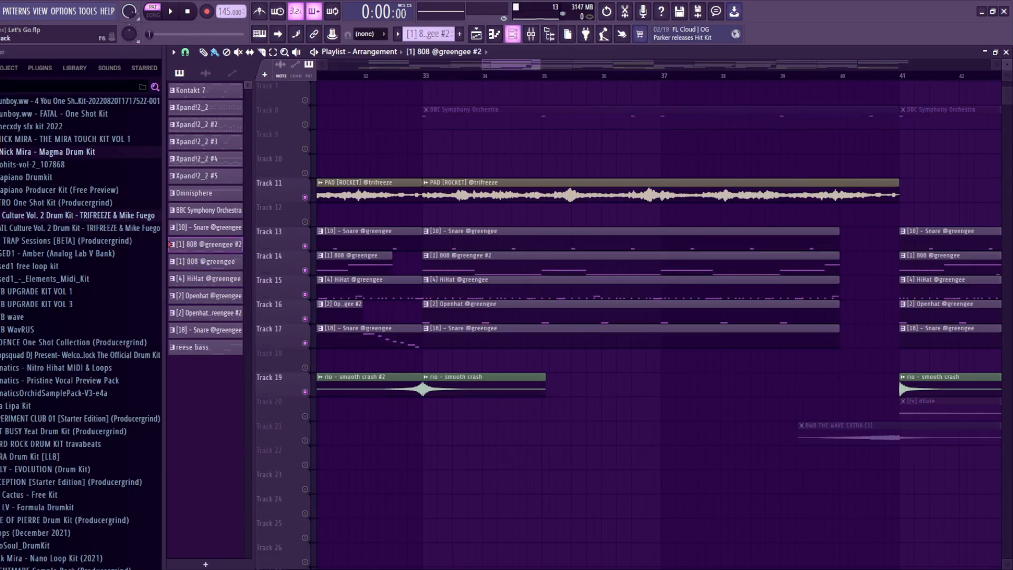
key("F7")
key("space")
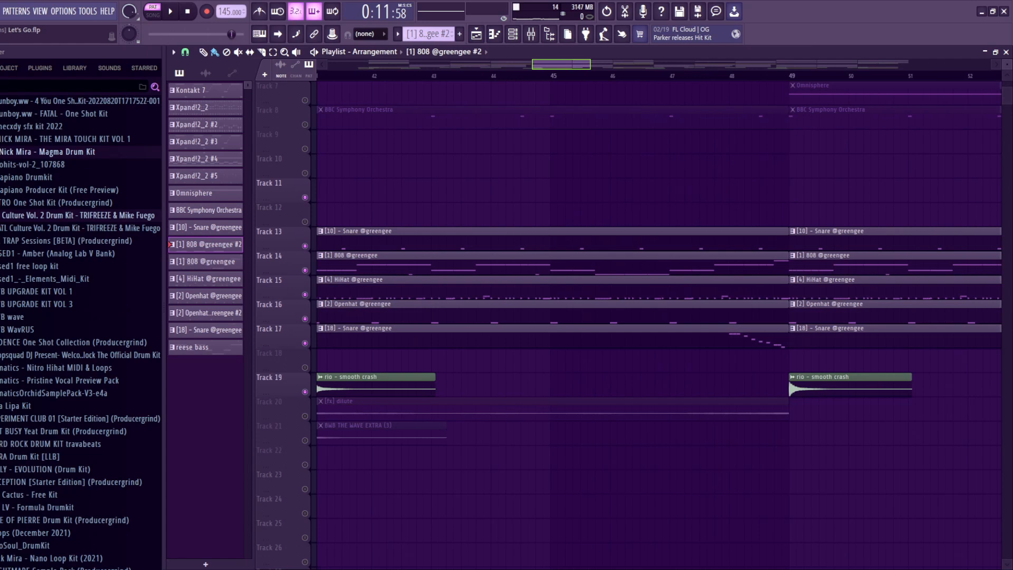
- Solo the [fx] dilute effect on Track 20 and play it, and audition the BWB THE WAVE EXTRA effect on Track 21
scroll(656, 249, "left", 3)
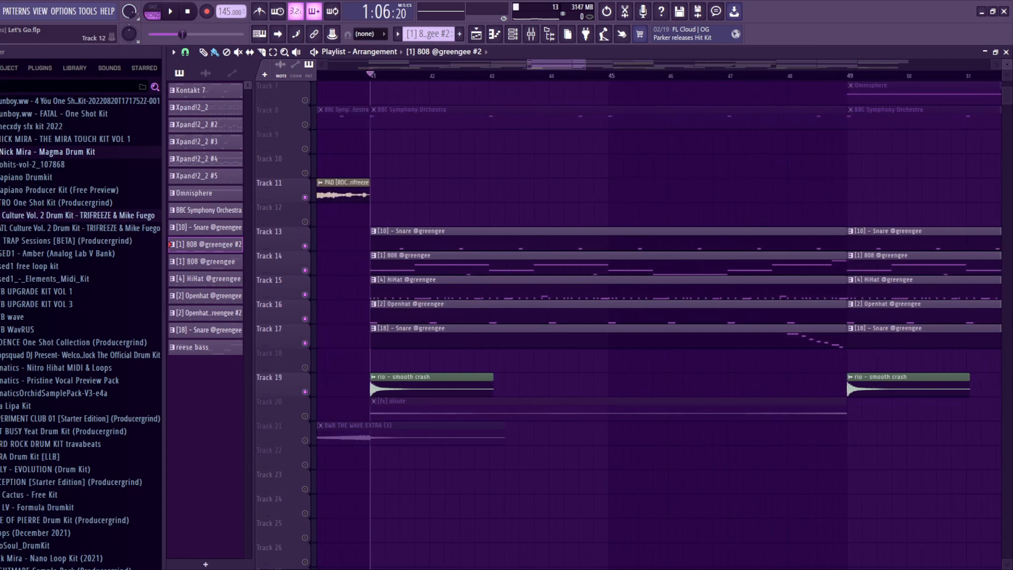
scroll(391, 317, "down", 1)
right_click(305, 391)
key("space")
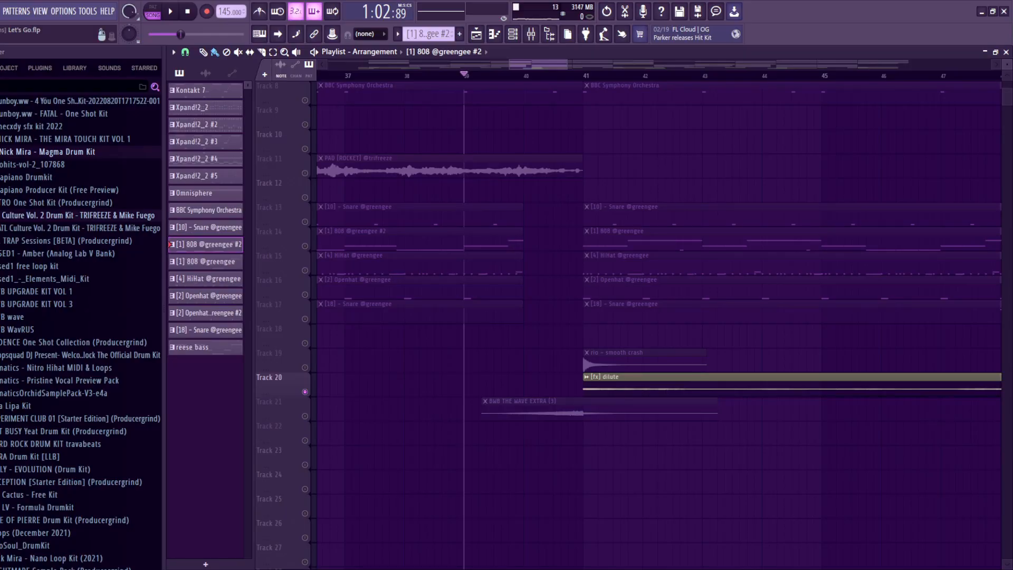
left_click(305, 416)
key("space")
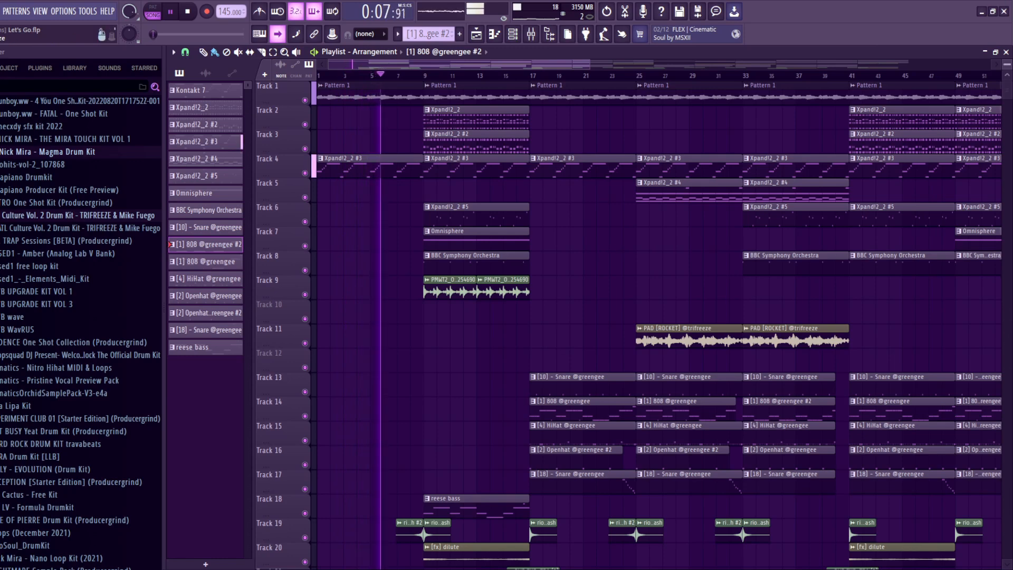
- Look over all the Playlist tracks of the full arrangement while it plays from the intro
scroll(659, 322, "down", 3)
scroll(659, 321, "up", 2)
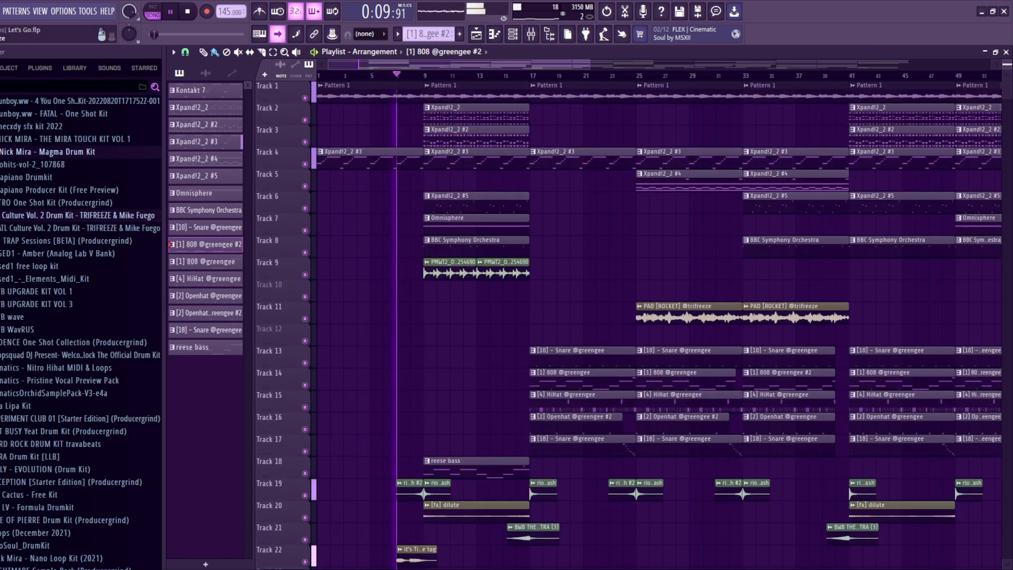